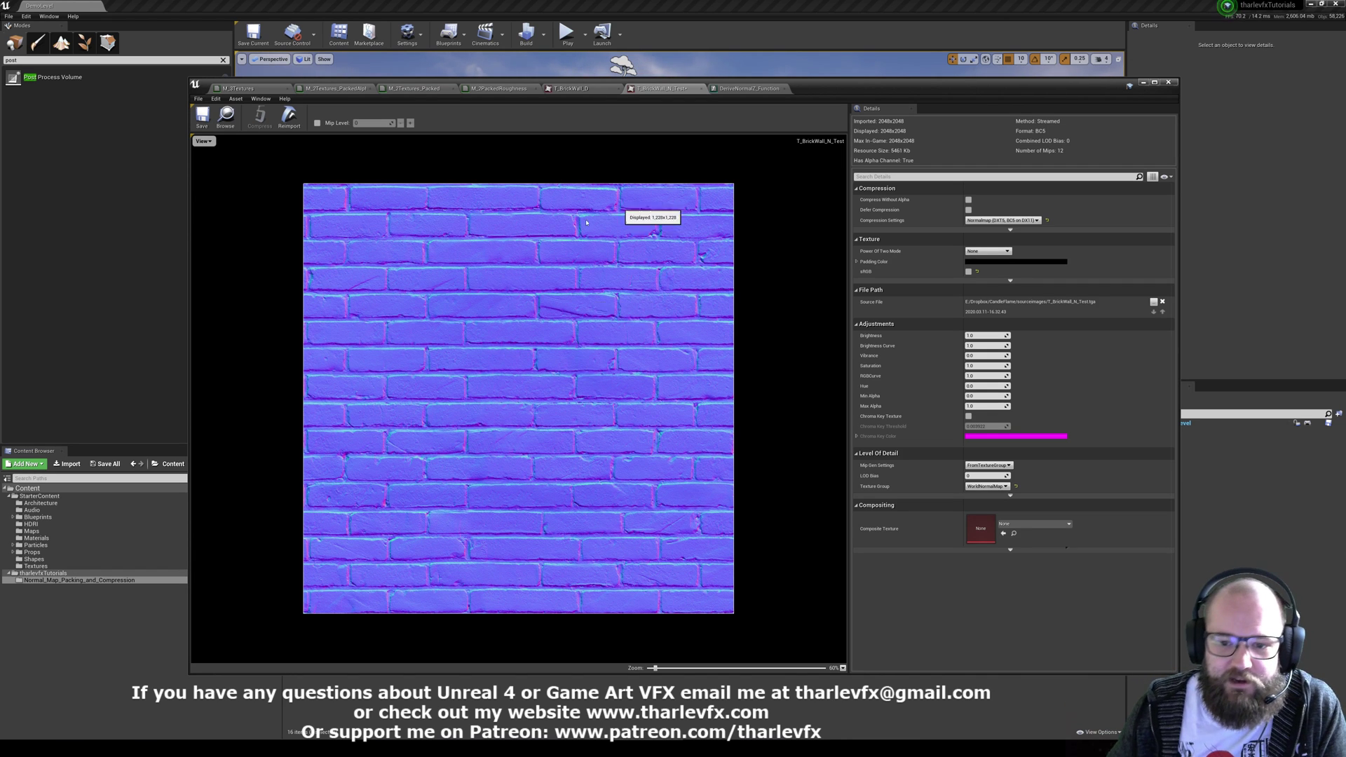
Compare the brick wall normal map's surface detail up close with Default and Normalmap compression, ending on Normalmap (DXT5, BC5 on DX11).
{"action": "scroll", "coordinate": [704, 315], "scroll_direction": "up", "scroll_amount": 5}
{"action": "scroll", "coordinate": [647, 293], "scroll_direction": "up", "scroll_amount": 6}
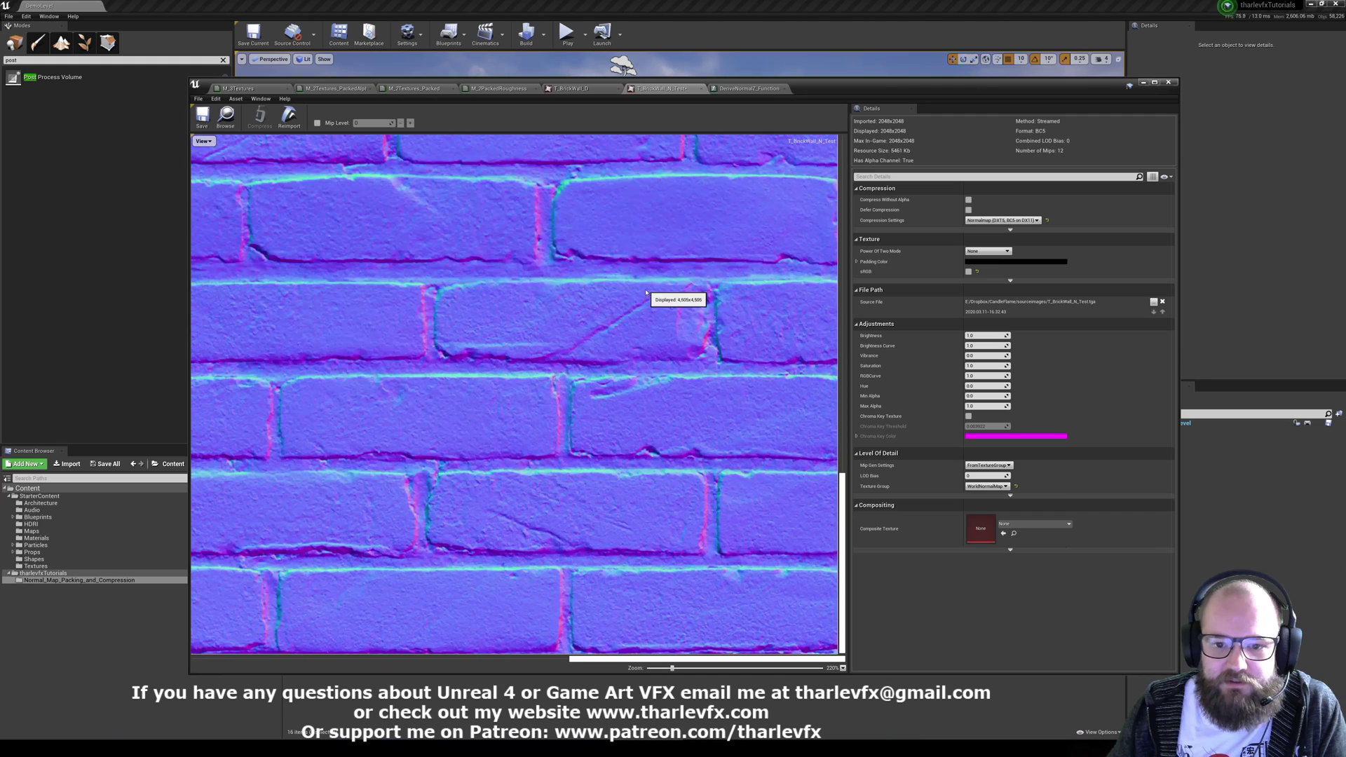
{"action": "scroll", "coordinate": [617, 515], "scroll_direction": "up", "scroll_amount": 1}
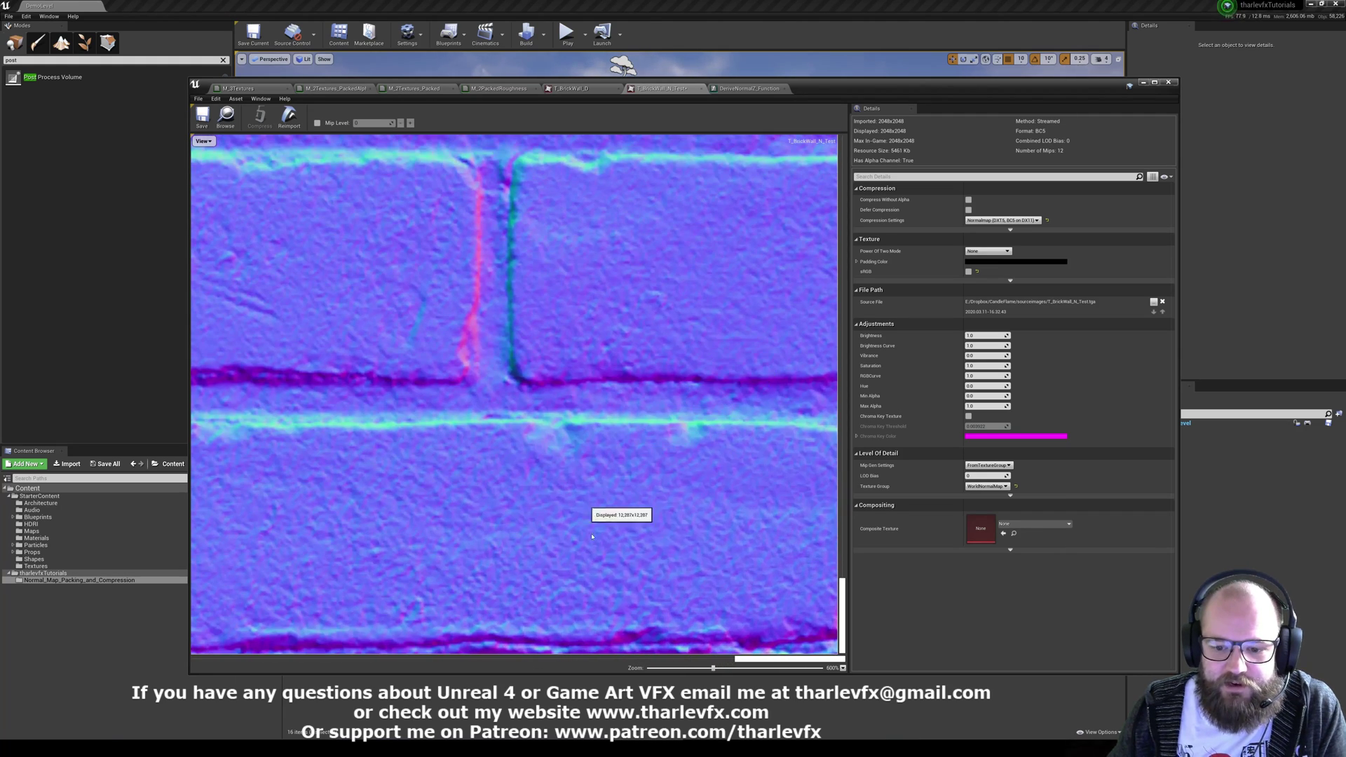
{"action": "left_click", "coordinate": [1002, 220]}
{"action": "left_click", "coordinate": [995, 230]}
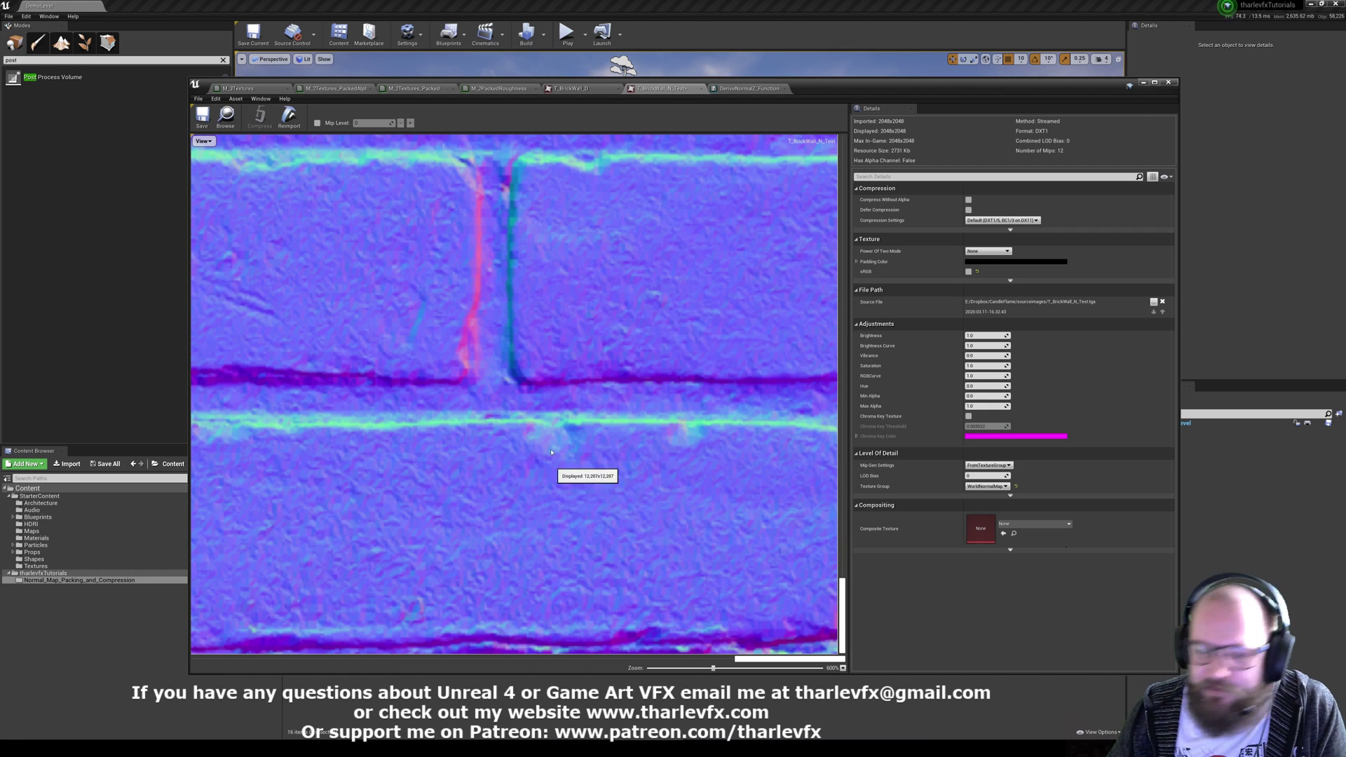
{"action": "left_click", "coordinate": [1002, 220]}
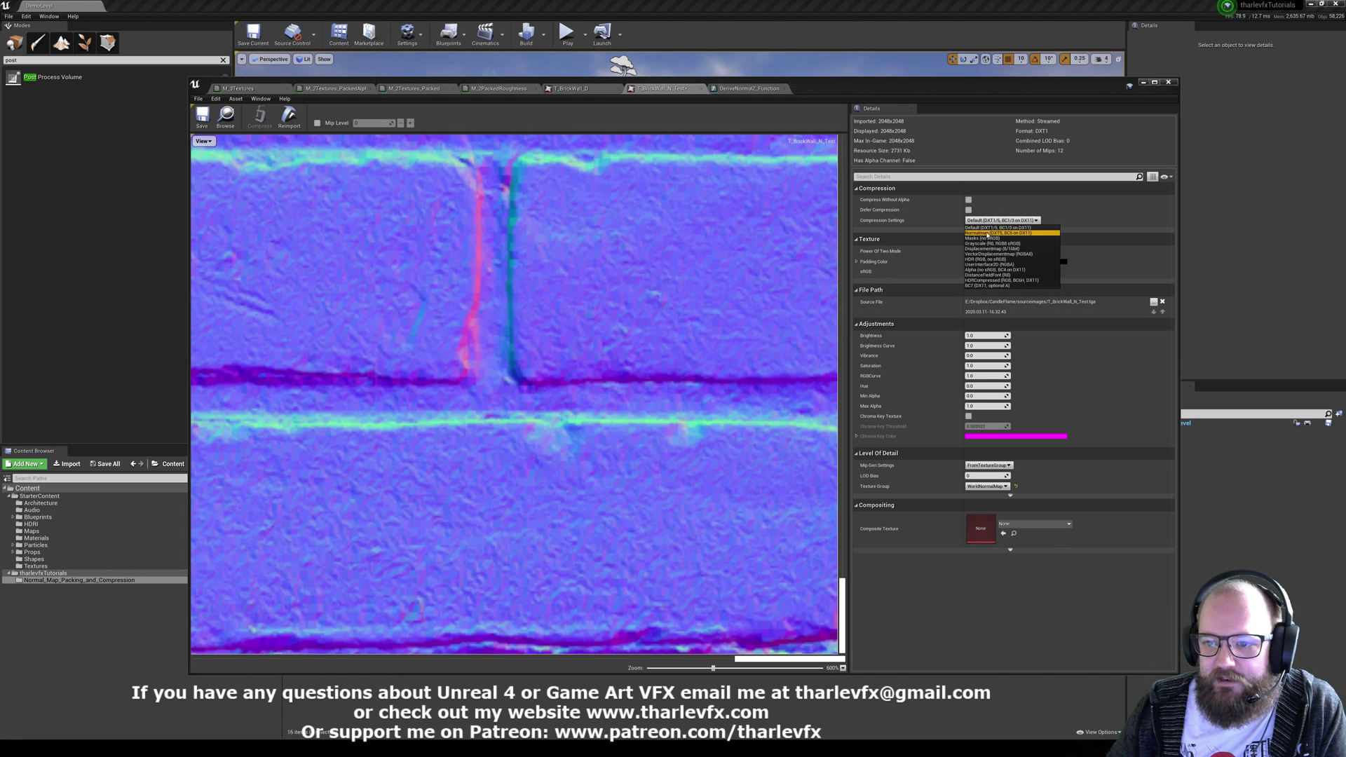
{"action": "left_click", "coordinate": [995, 236]}
{"action": "left_click", "coordinate": [1002, 220]}
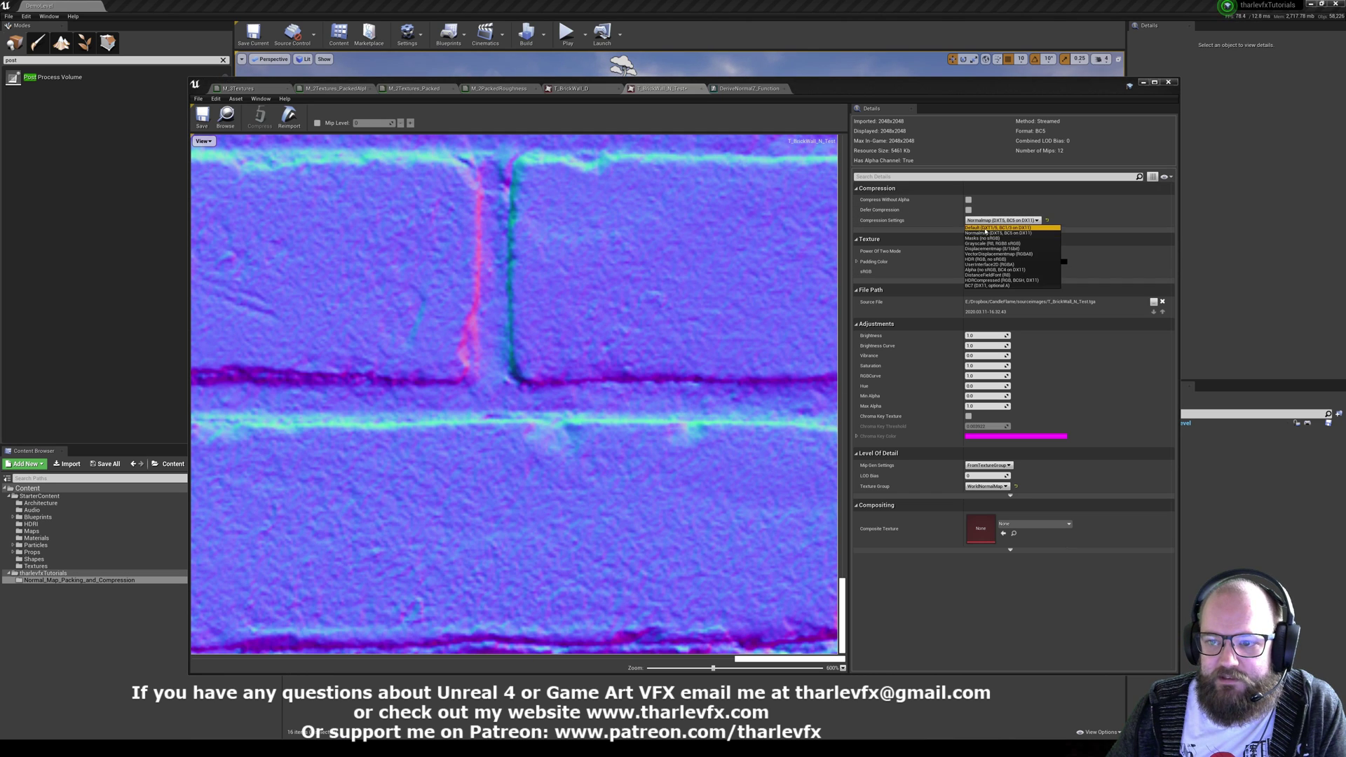
{"action": "left_click", "coordinate": [995, 230]}
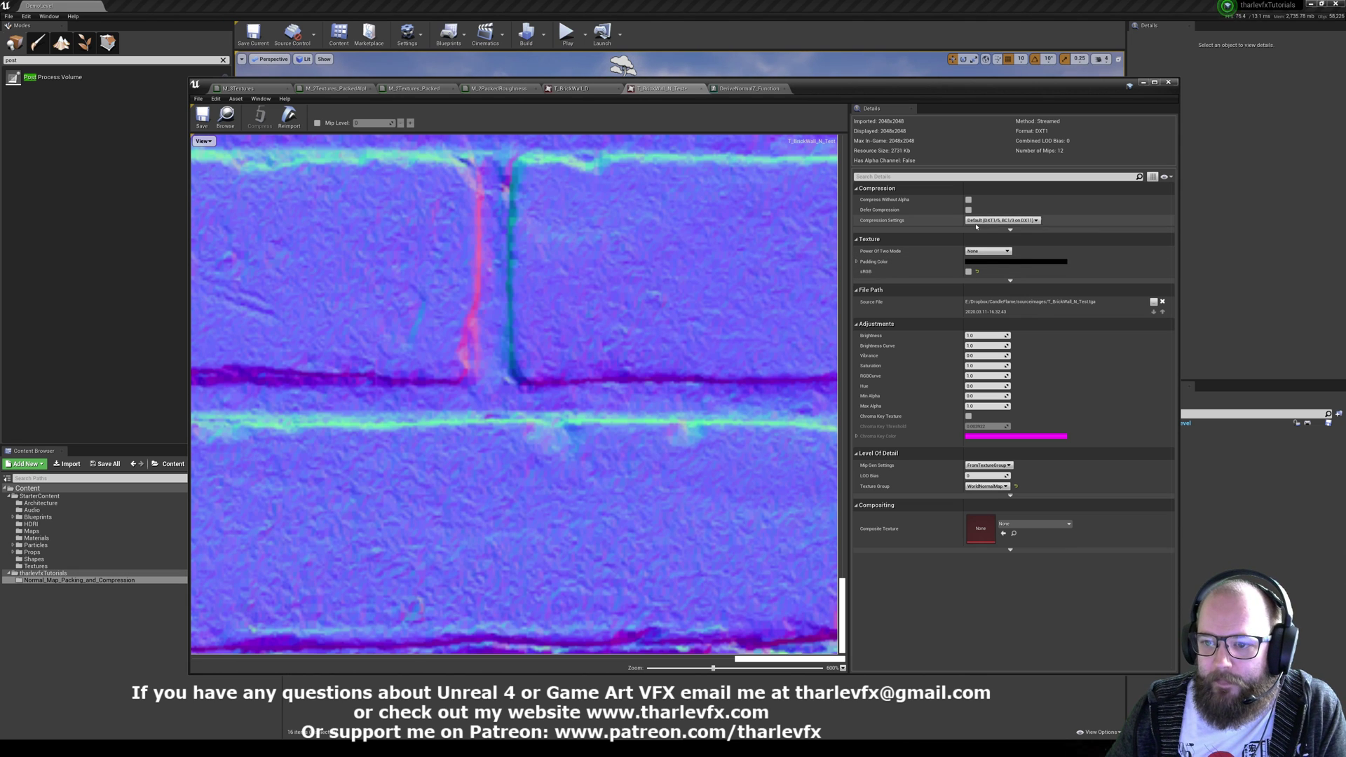
{"action": "left_click", "coordinate": [1002, 220]}
{"action": "key", "text": "Return"}
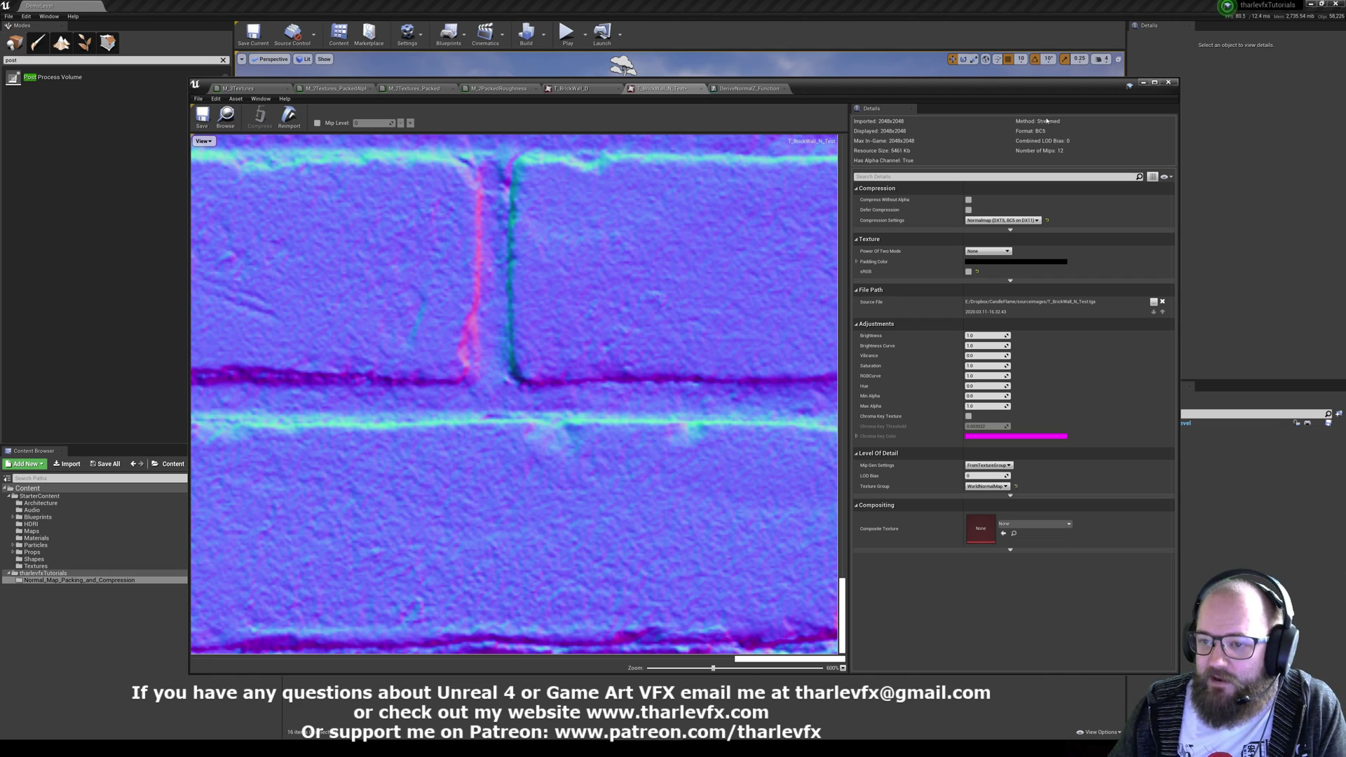
View the whole normal map texture with its compression set to Default, and restore the Normalmap compression.
{"action": "scroll", "coordinate": [687, 494], "scroll_direction": "down", "scroll_amount": 4}
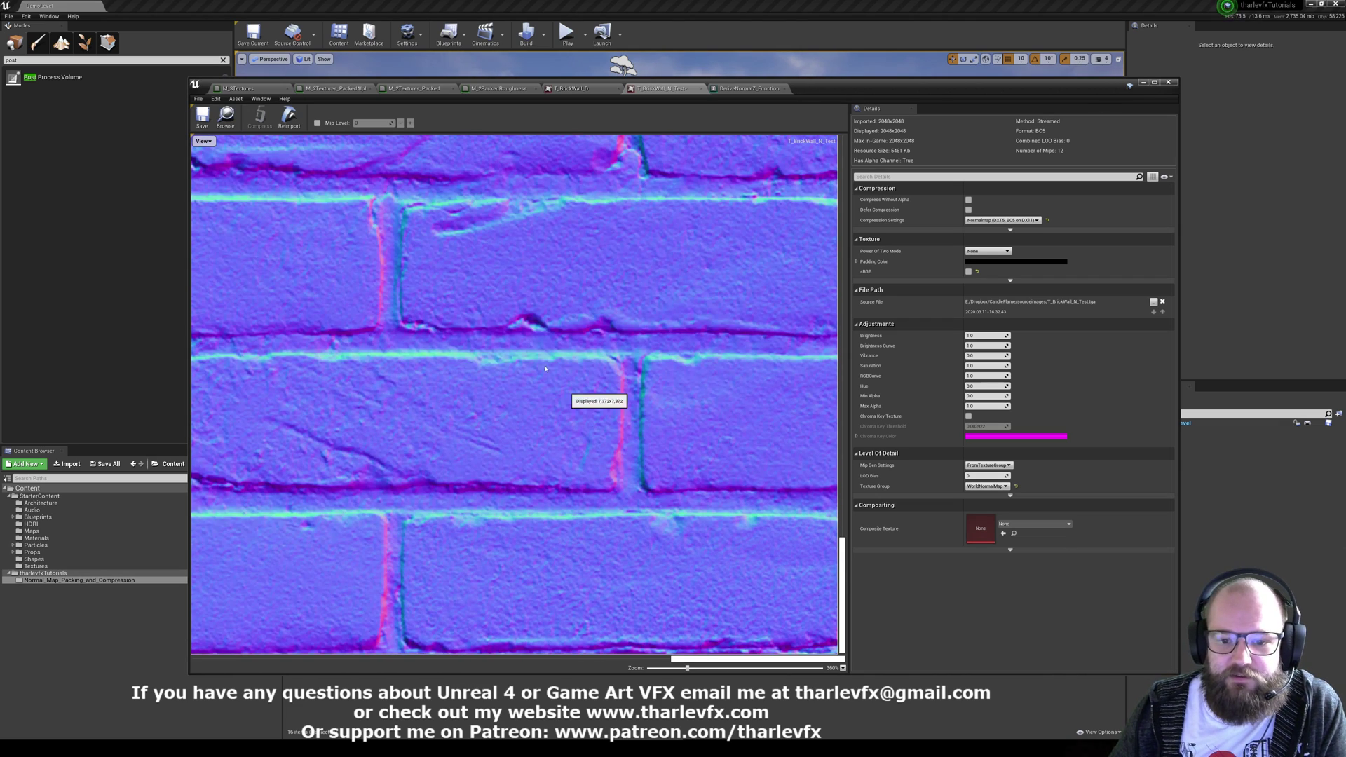
{"action": "scroll", "coordinate": [512, 350], "scroll_direction": "down", "scroll_amount": 10}
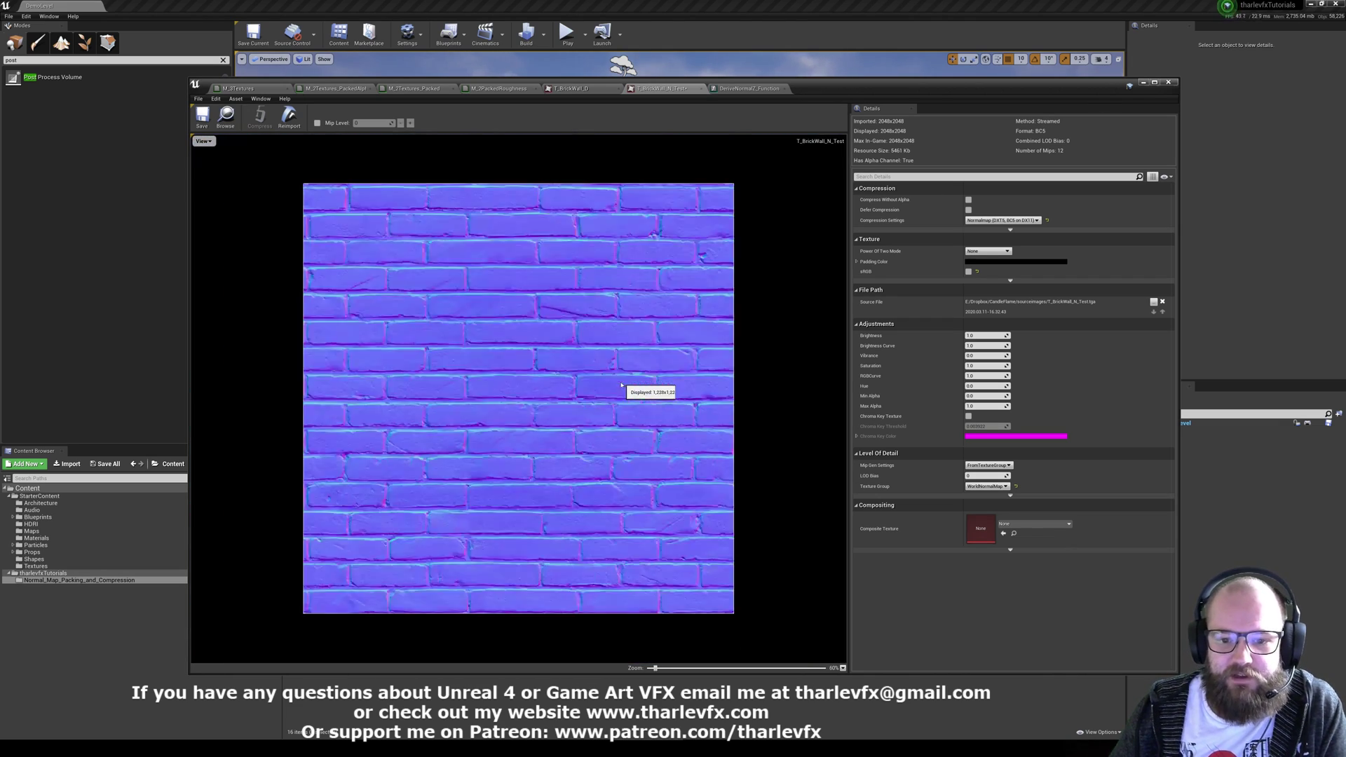
{"action": "scroll", "coordinate": [531, 445], "scroll_direction": "up", "scroll_amount": 3}
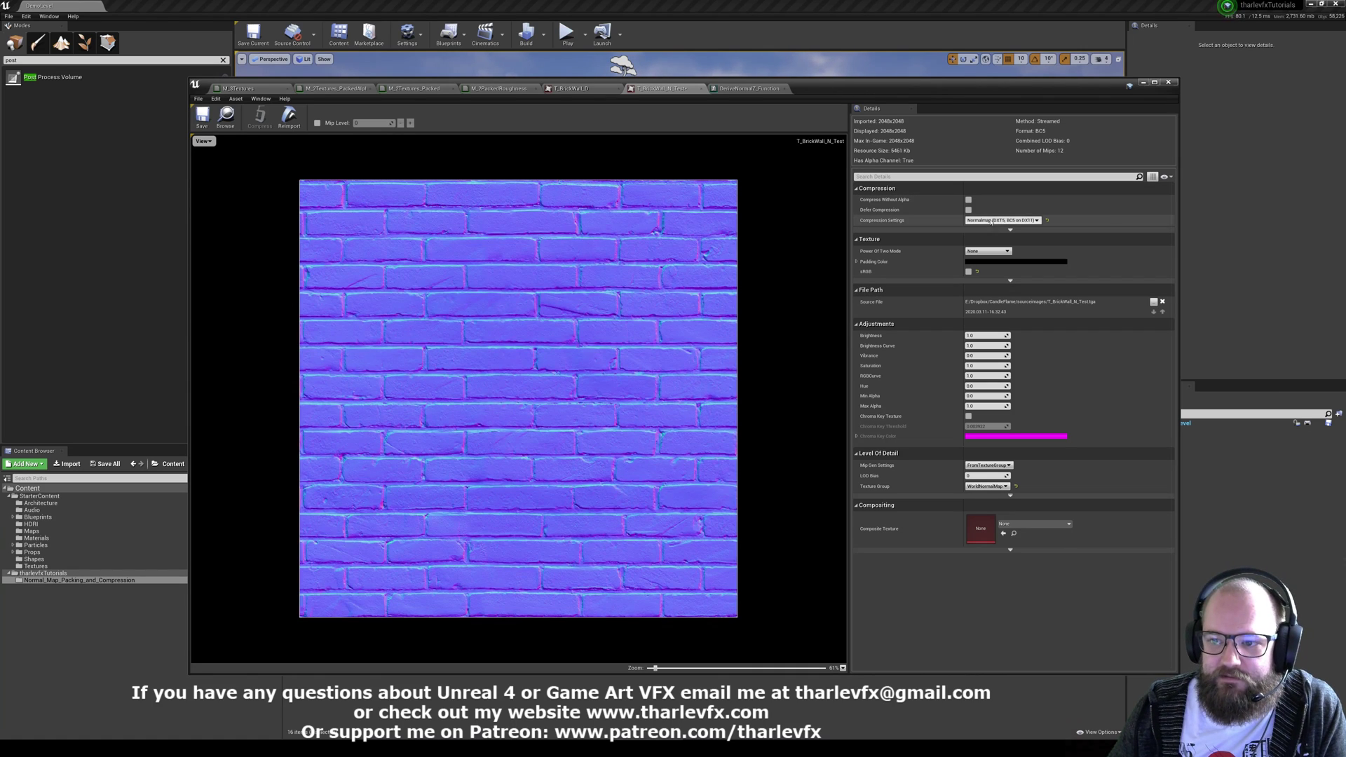
{"action": "left_click", "coordinate": [985, 221]}
{"action": "left_click", "coordinate": [979, 228]}
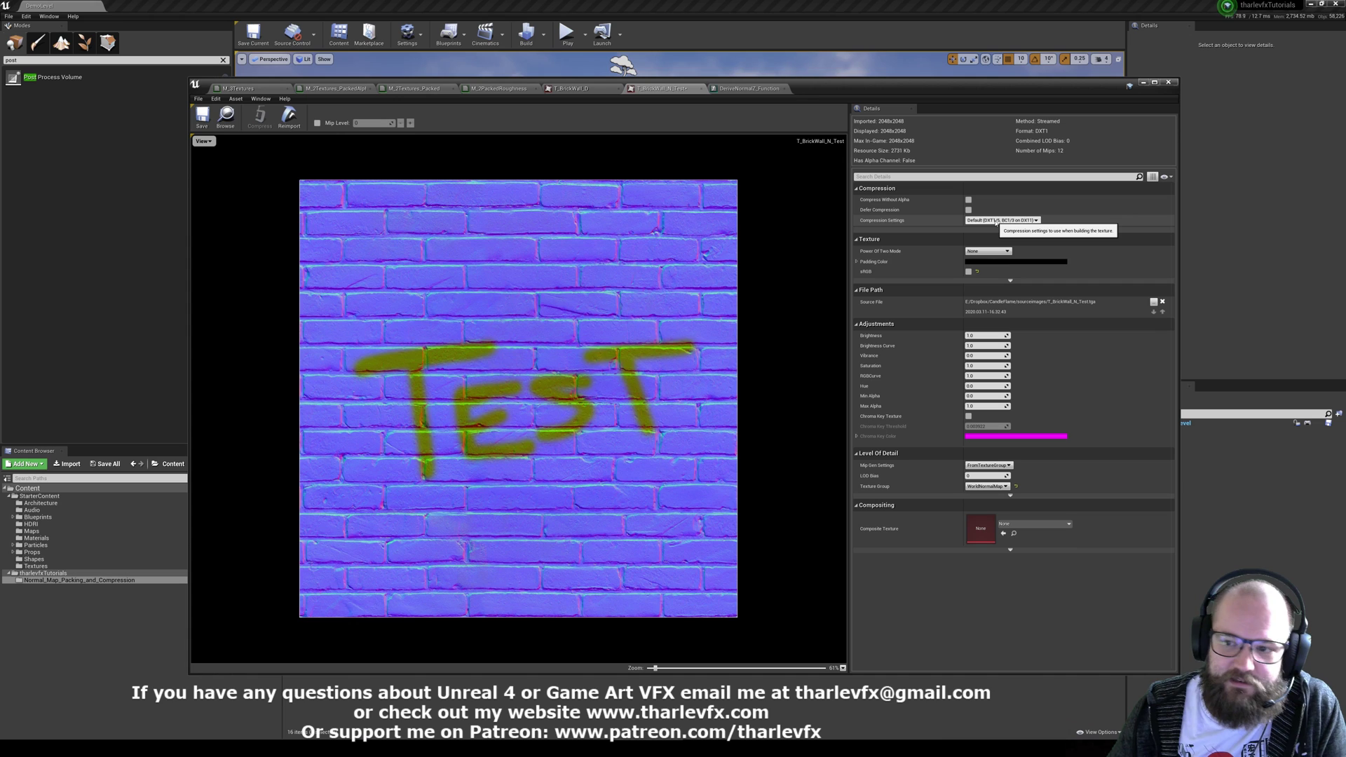
{"action": "left_click", "coordinate": [996, 221]}
{"action": "left_click", "coordinate": [981, 235]}
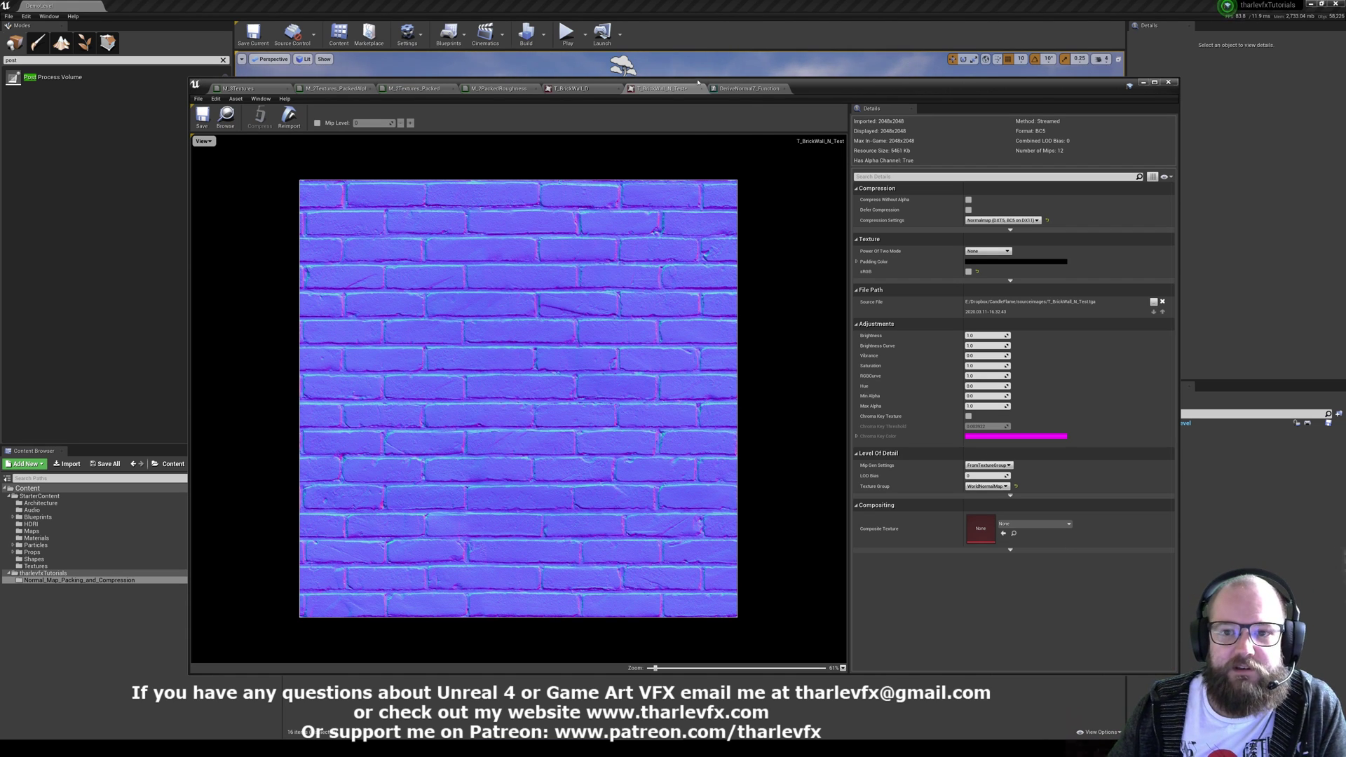
Return to the level and check which material each of the four brick wall planes uses.
{"action": "left_click", "coordinate": [220, 87]}
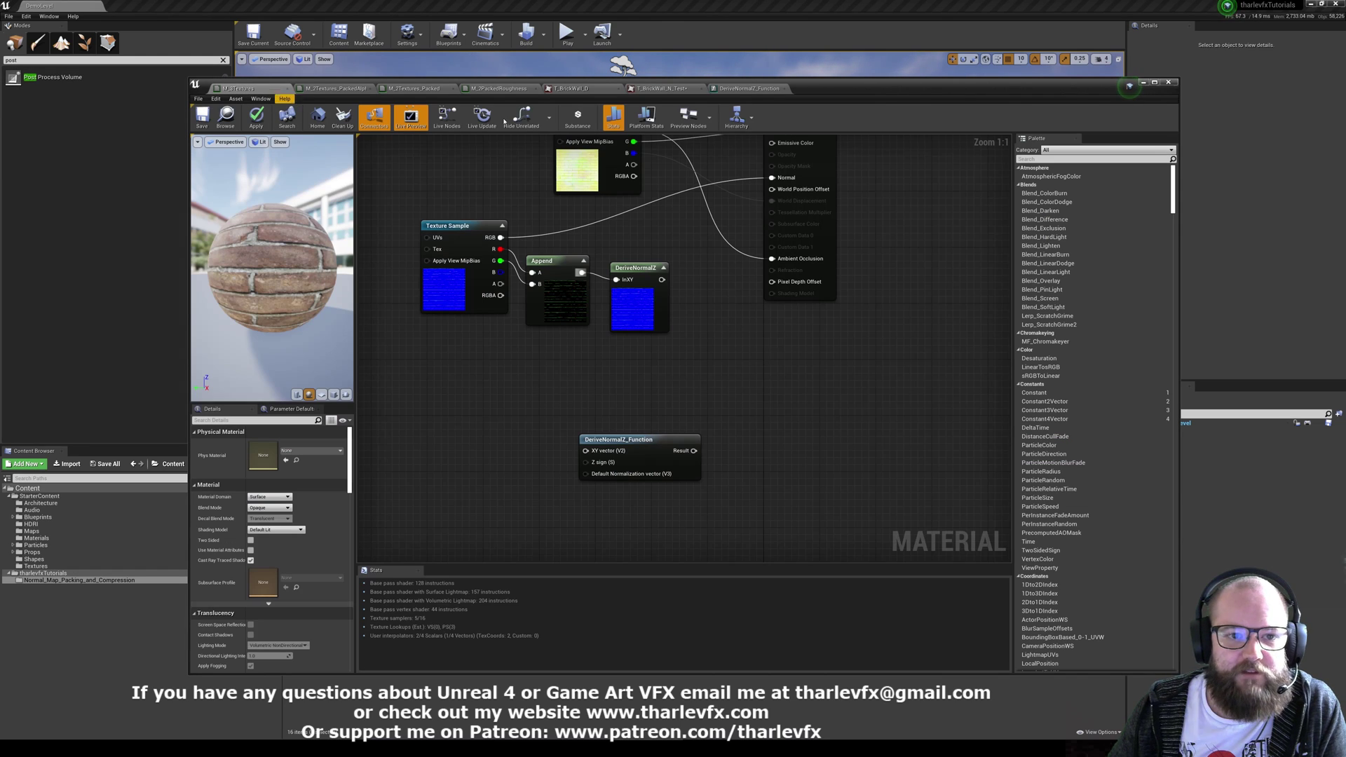
{"action": "left_click", "coordinate": [1142, 82]}
{"action": "left_click", "coordinate": [610, 309]}
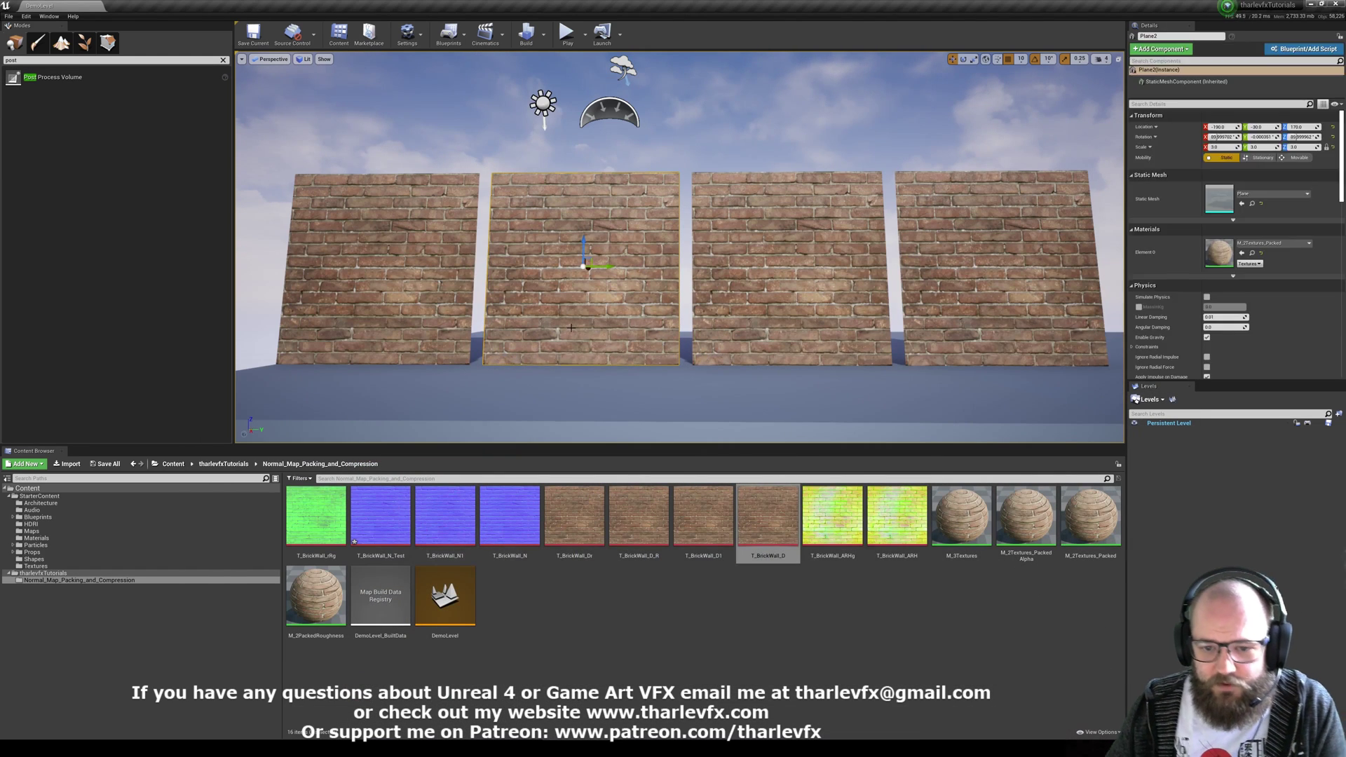
{"action": "key", "text": "Escape"}
{"action": "left_click", "coordinate": [407, 241]}
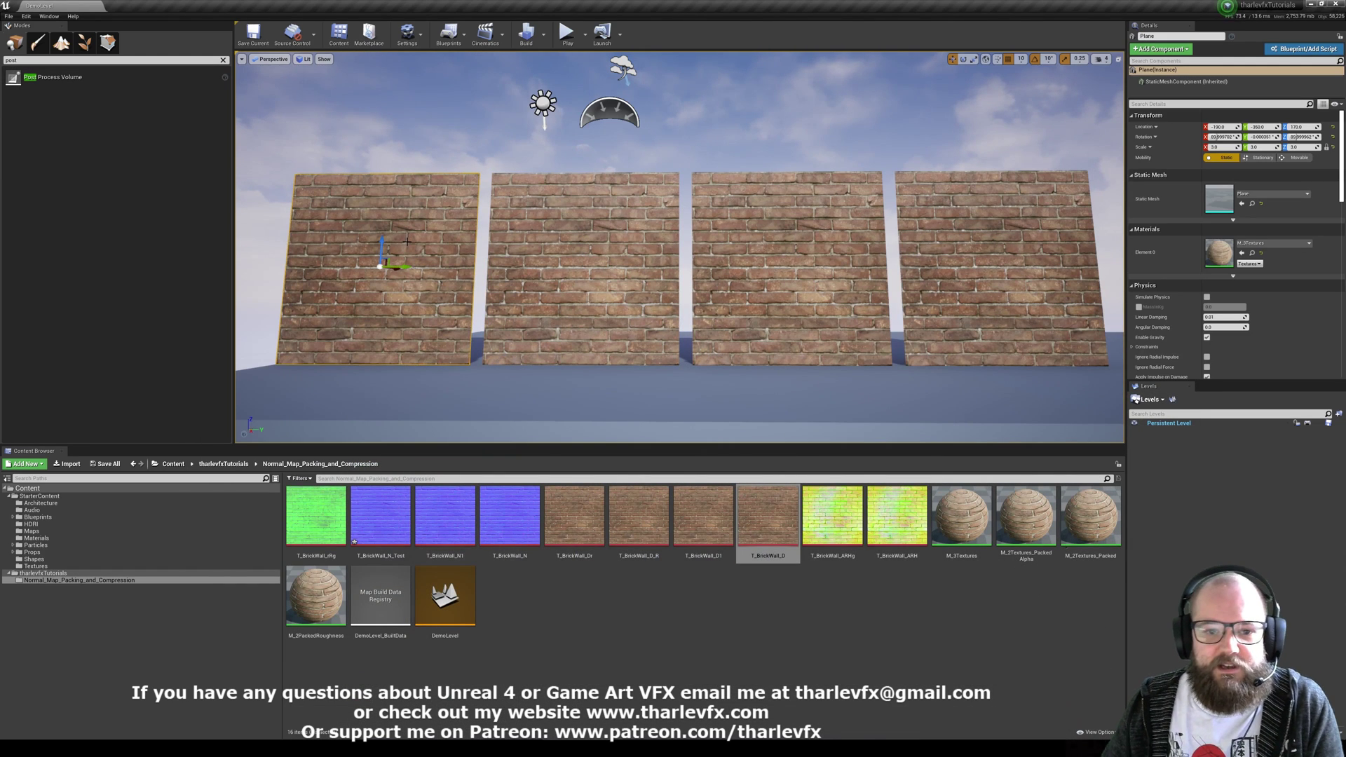
{"action": "left_click", "coordinate": [582, 264]}
{"action": "left_click", "coordinate": [793, 261]}
{"action": "left_click", "coordinate": [988, 261]}
{"action": "left_click", "coordinate": [792, 261]}
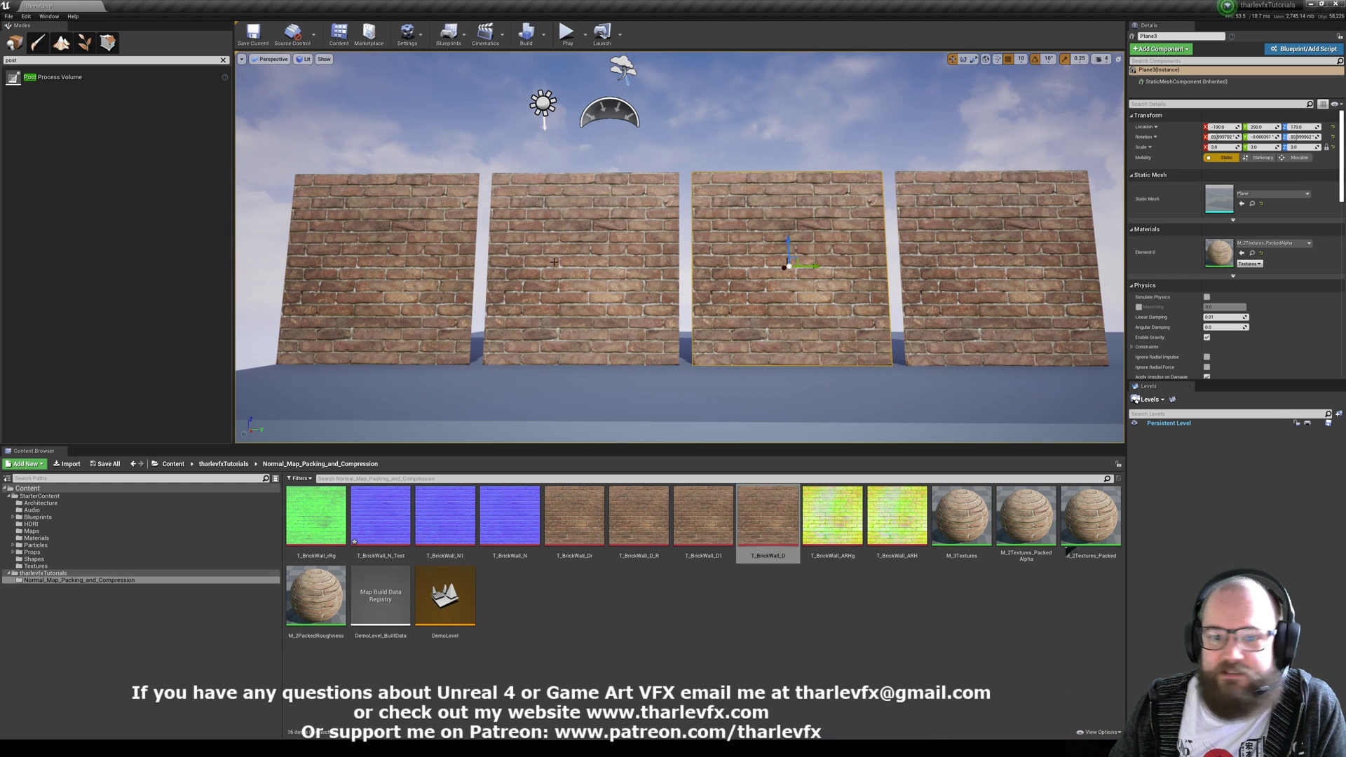
{"action": "left_click", "coordinate": [572, 261]}
{"action": "left_click", "coordinate": [385, 264]}
{"action": "left_click", "coordinate": [650, 661]}
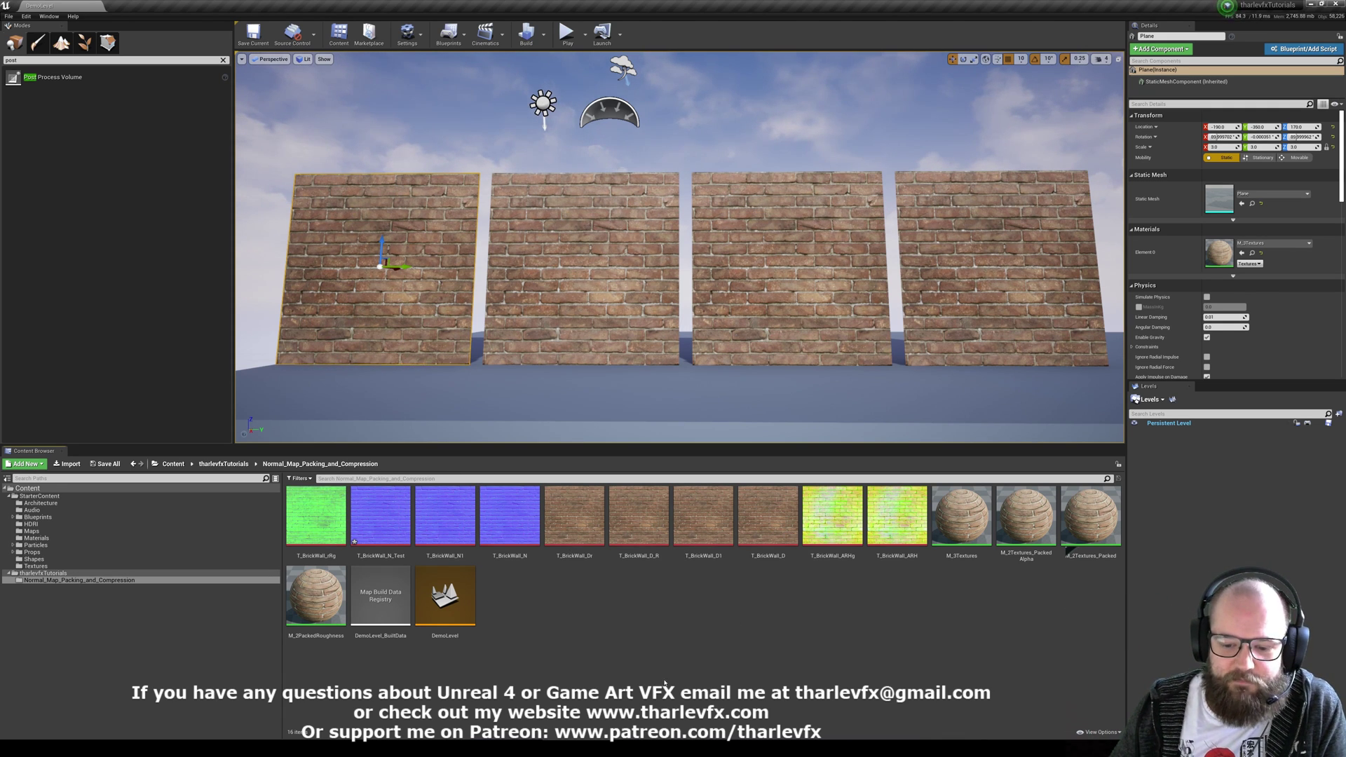
Open the first plane's M_3Textures material and delete its DeriveNormalZ_Function, Append and DeriveNormalZ nodes.
{"action": "double_click", "coordinate": [1218, 254]}
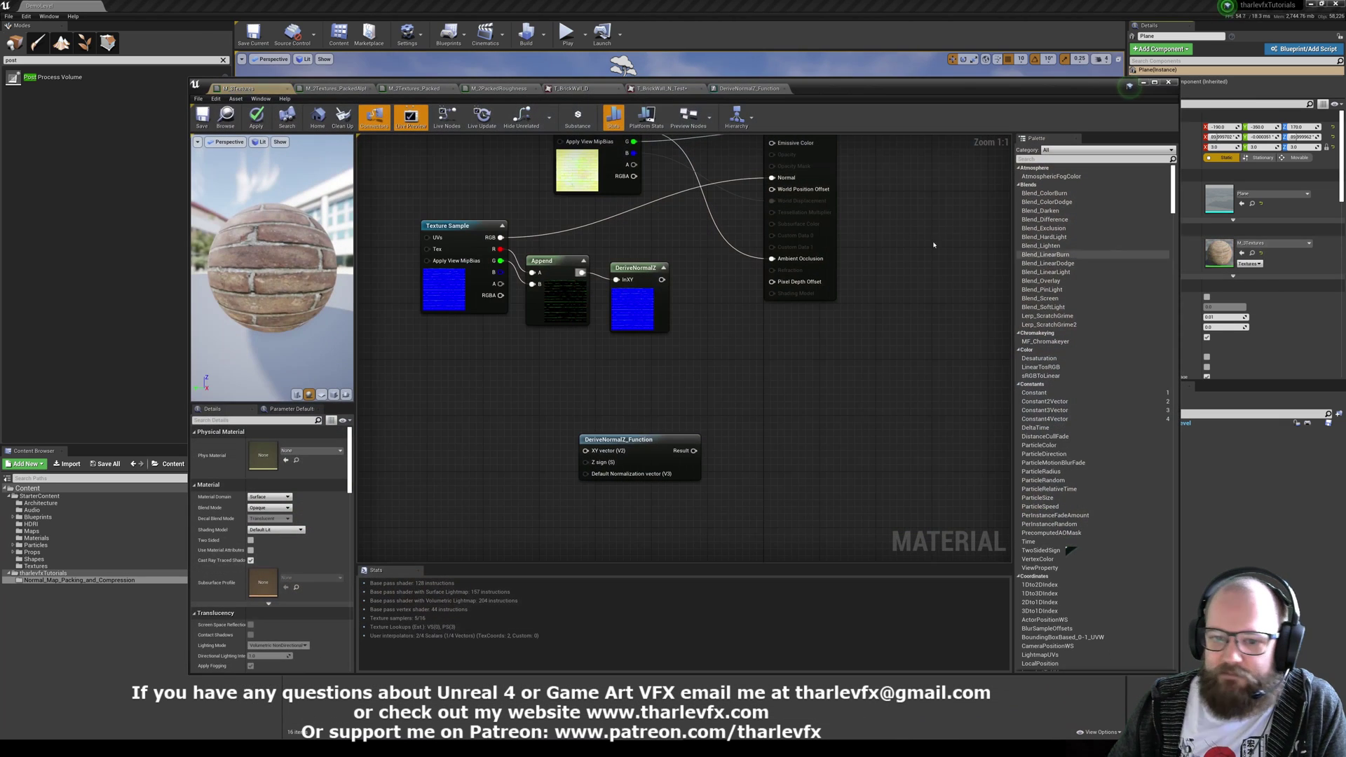
{"action": "left_click", "coordinate": [642, 456]}
{"action": "key", "text": "Delete"}
{"action": "left_click_drag", "start_coordinate": [685, 379], "coordinate": [562, 298]}
{"action": "key", "text": "Delete"}
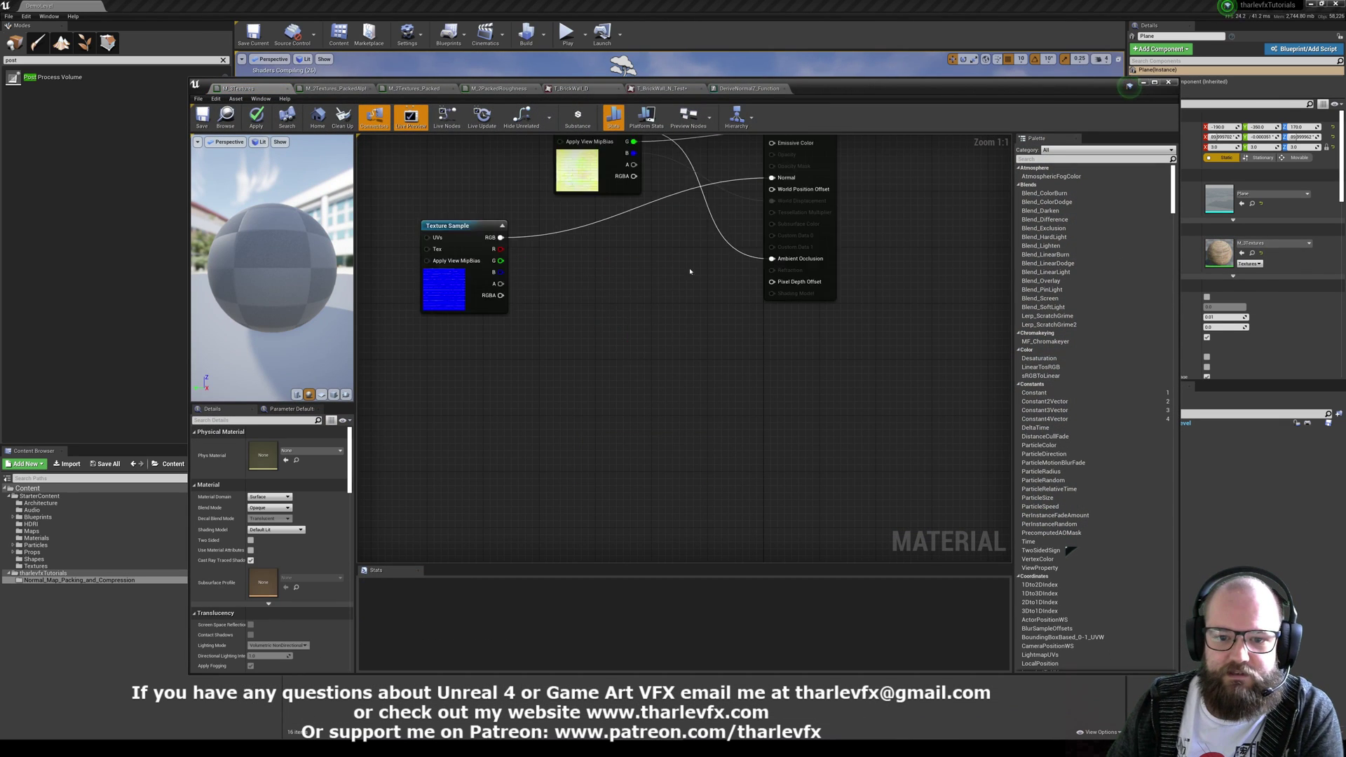
Move the normal map's Texture Sample node into line beneath the other two Texture Sample nodes.
{"action": "right_click_drag", "start_coordinate": [688, 271], "coordinate": [678, 460]}
{"action": "left_click_drag", "start_coordinate": [443, 479], "coordinate": [577, 472]}
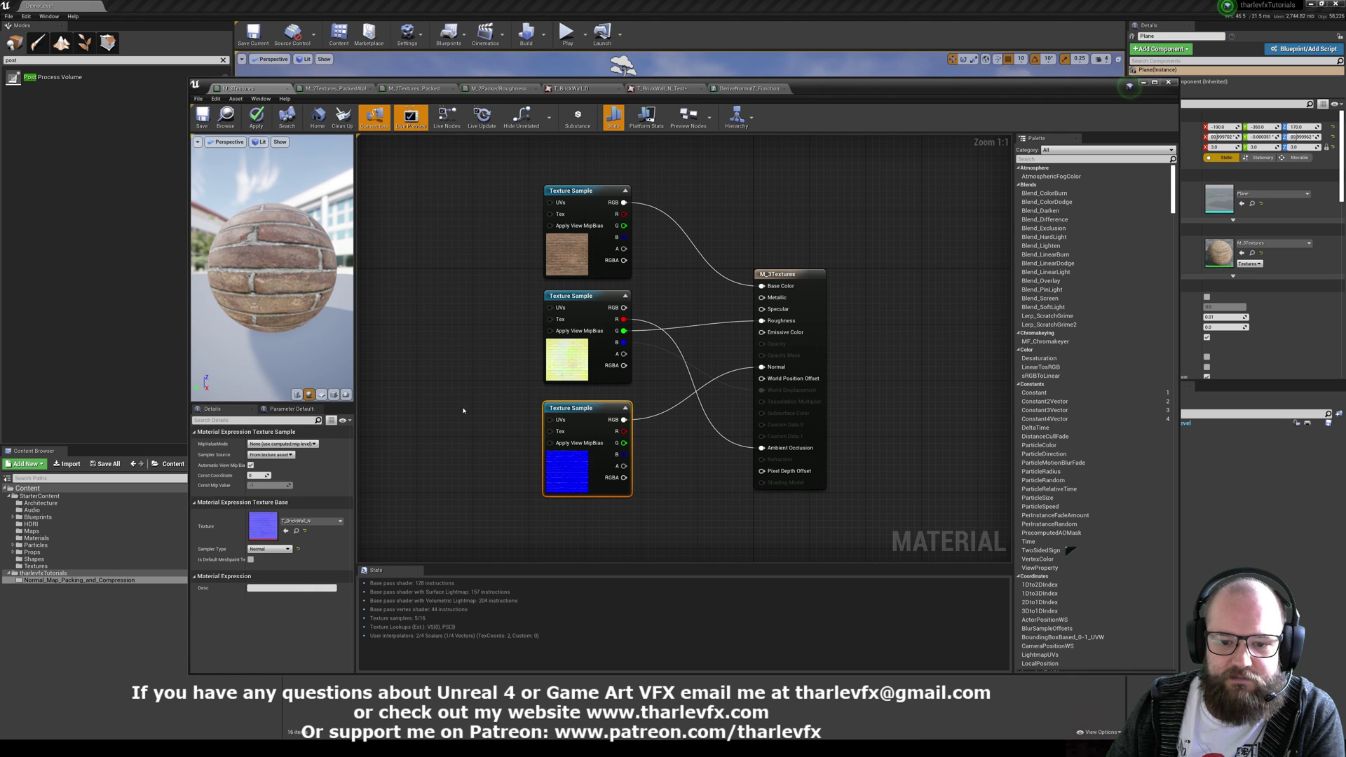
{"action": "right_click_drag", "start_coordinate": [490, 344], "coordinate": [449, 337]}
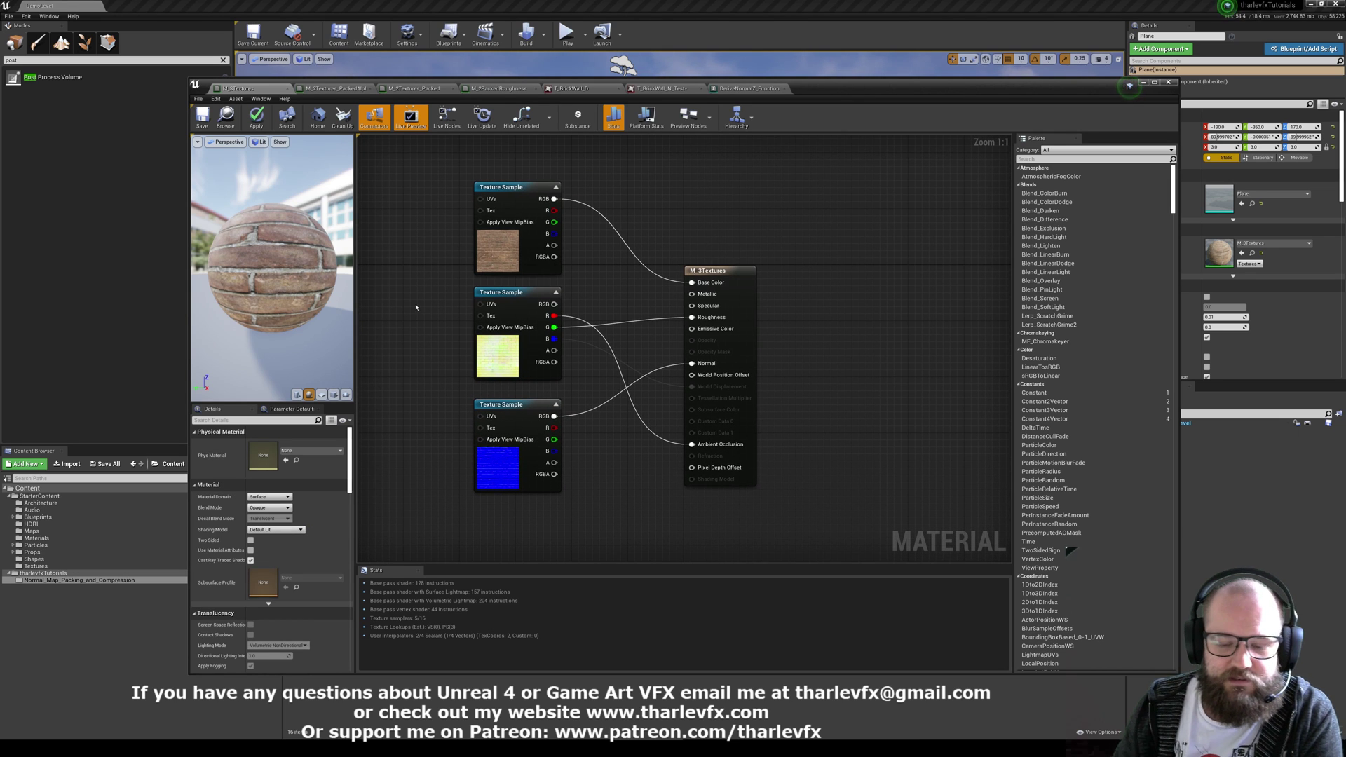
Inspect the base colour and packed-mask Texture Sample nodes and their connections in M_3Textures.
{"action": "left_click", "coordinate": [515, 265]}
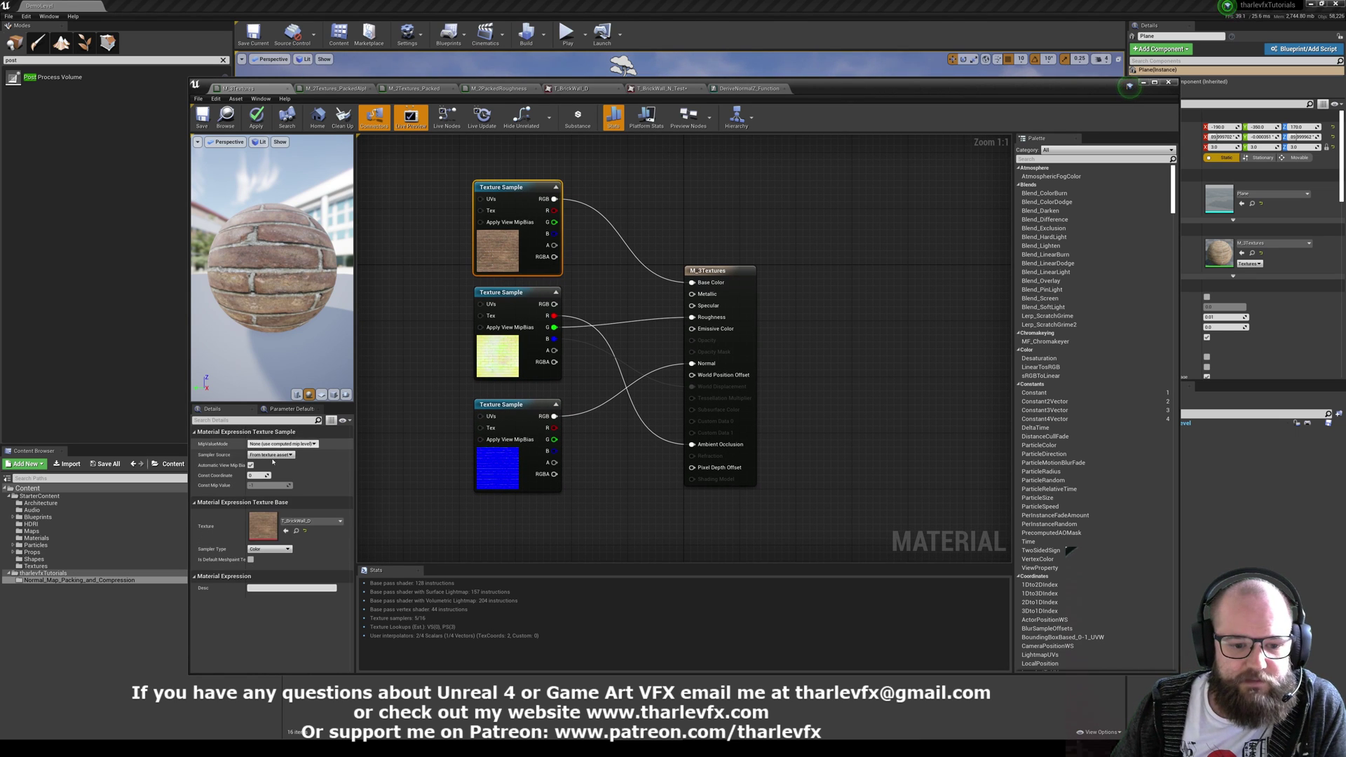
{"action": "left_click", "coordinate": [520, 367]}
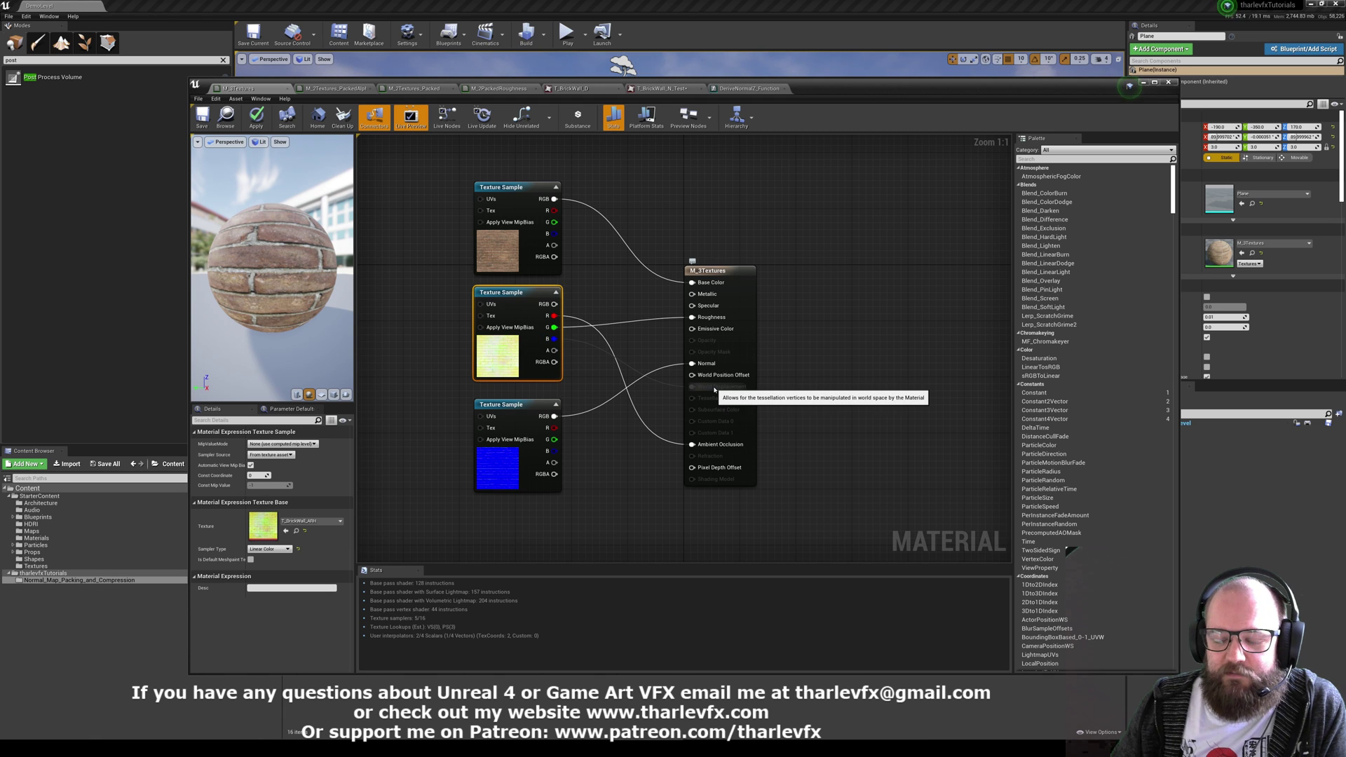
{"action": "right_click_drag", "start_coordinate": [647, 346], "coordinate": [660, 345]}
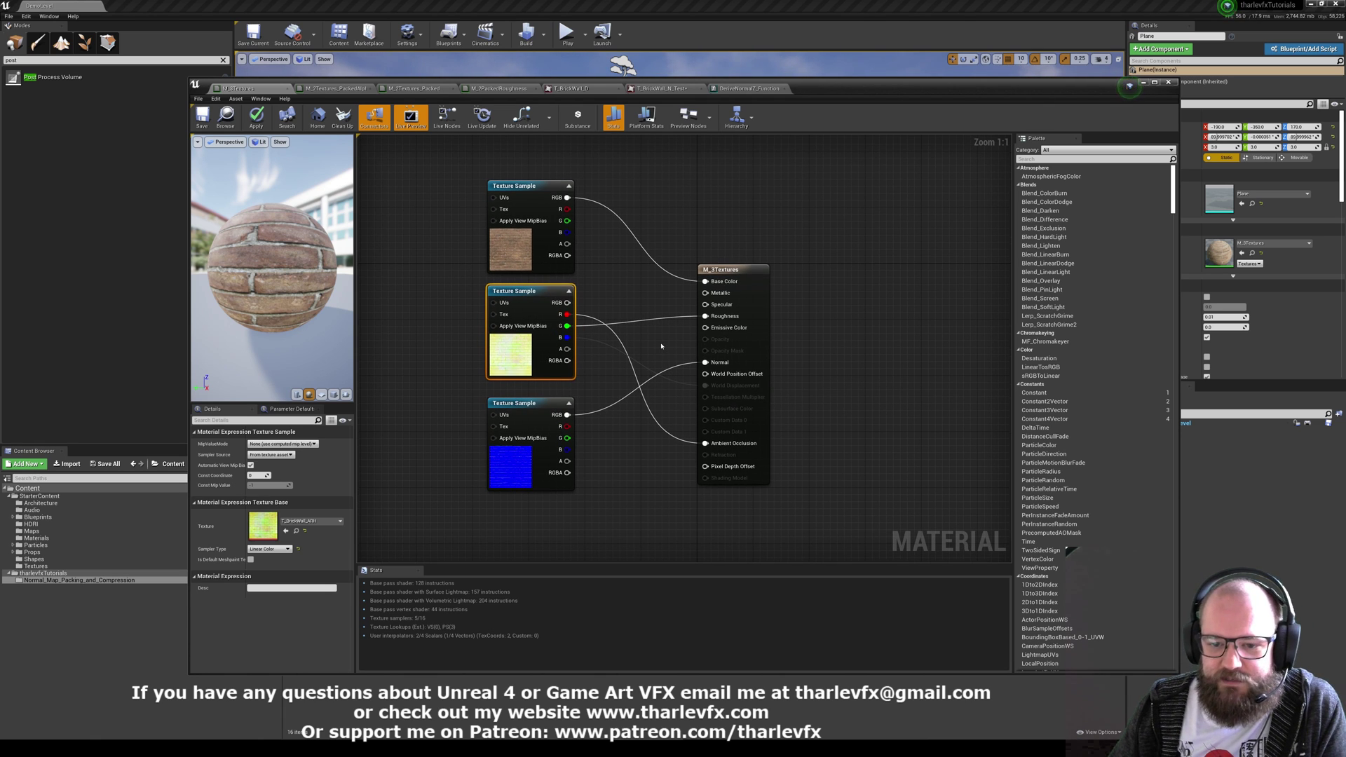
{"action": "left_click", "coordinate": [660, 345]}
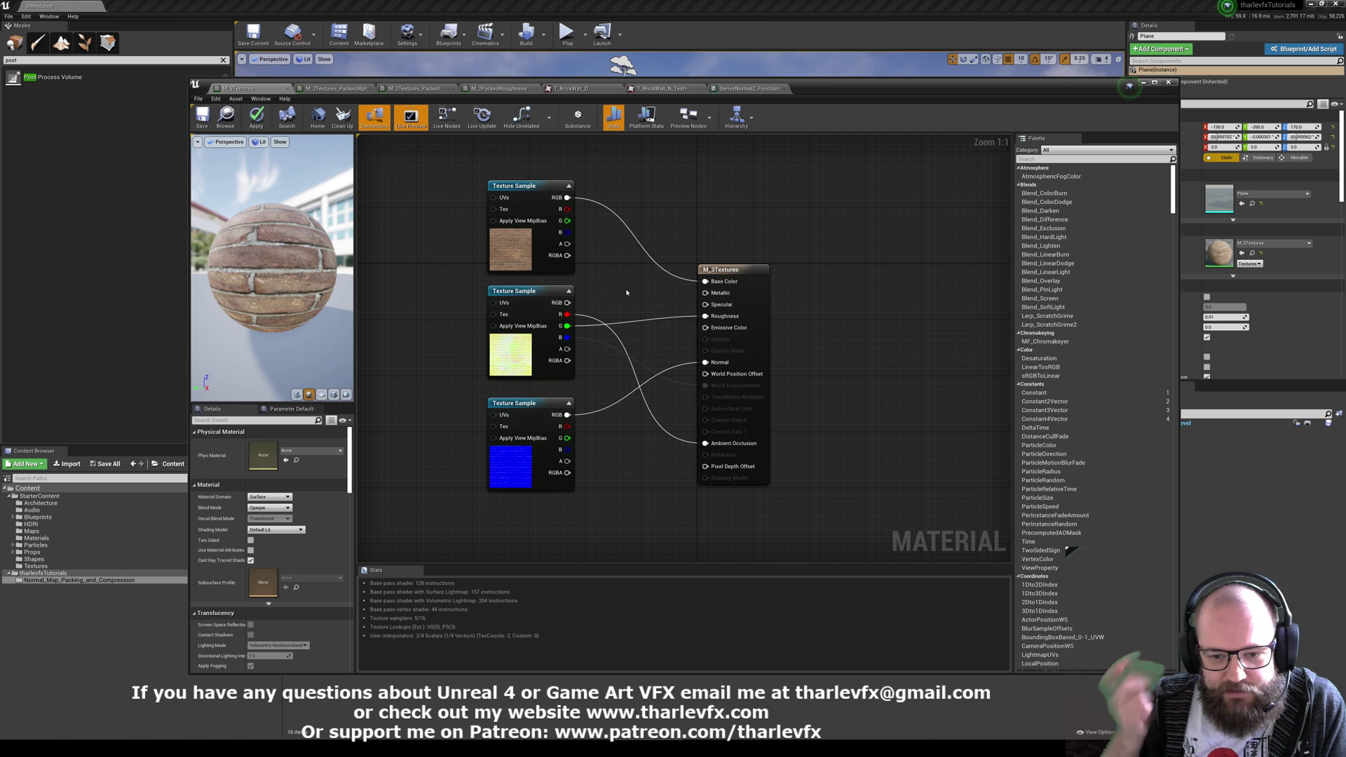
Nudge the normal map's Texture Sample node slightly upward to even out the node spacing.
{"action": "right_click_drag", "start_coordinate": [618, 300], "coordinate": [619, 286]}
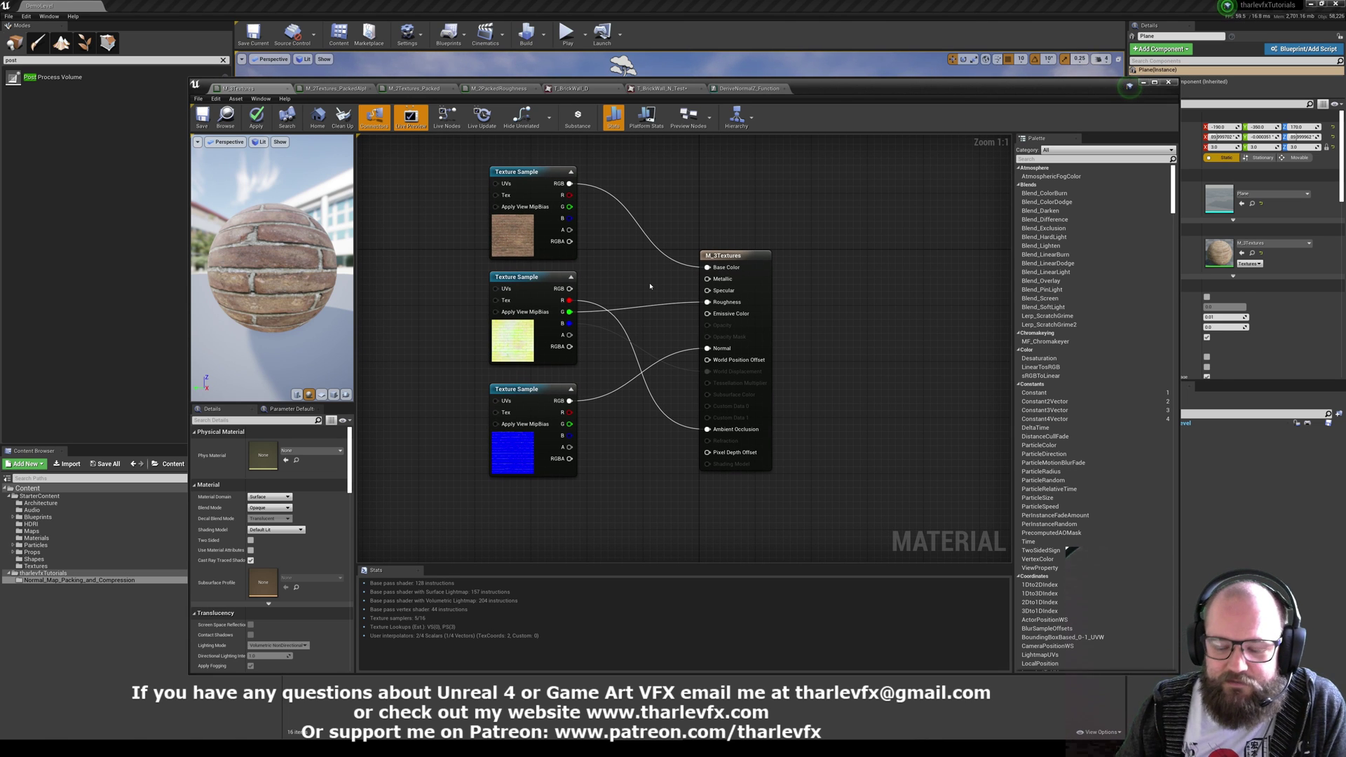
{"action": "left_click_drag", "start_coordinate": [499, 451], "coordinate": [498, 444]}
{"action": "left_click", "coordinate": [462, 417]}
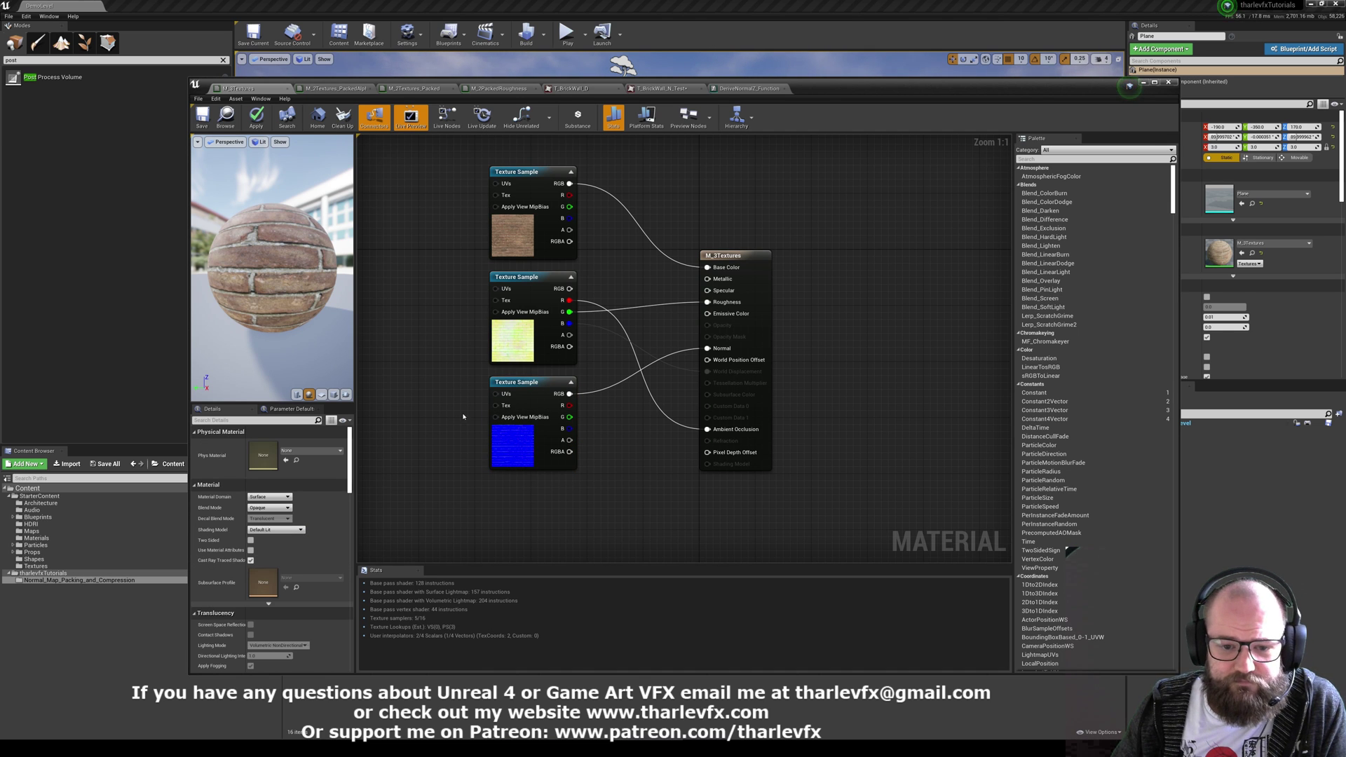
Open the M_2Textures_Packed material used by the second wall plane and examine its two-texture node graph.
{"action": "left_click", "coordinate": [1153, 83]}
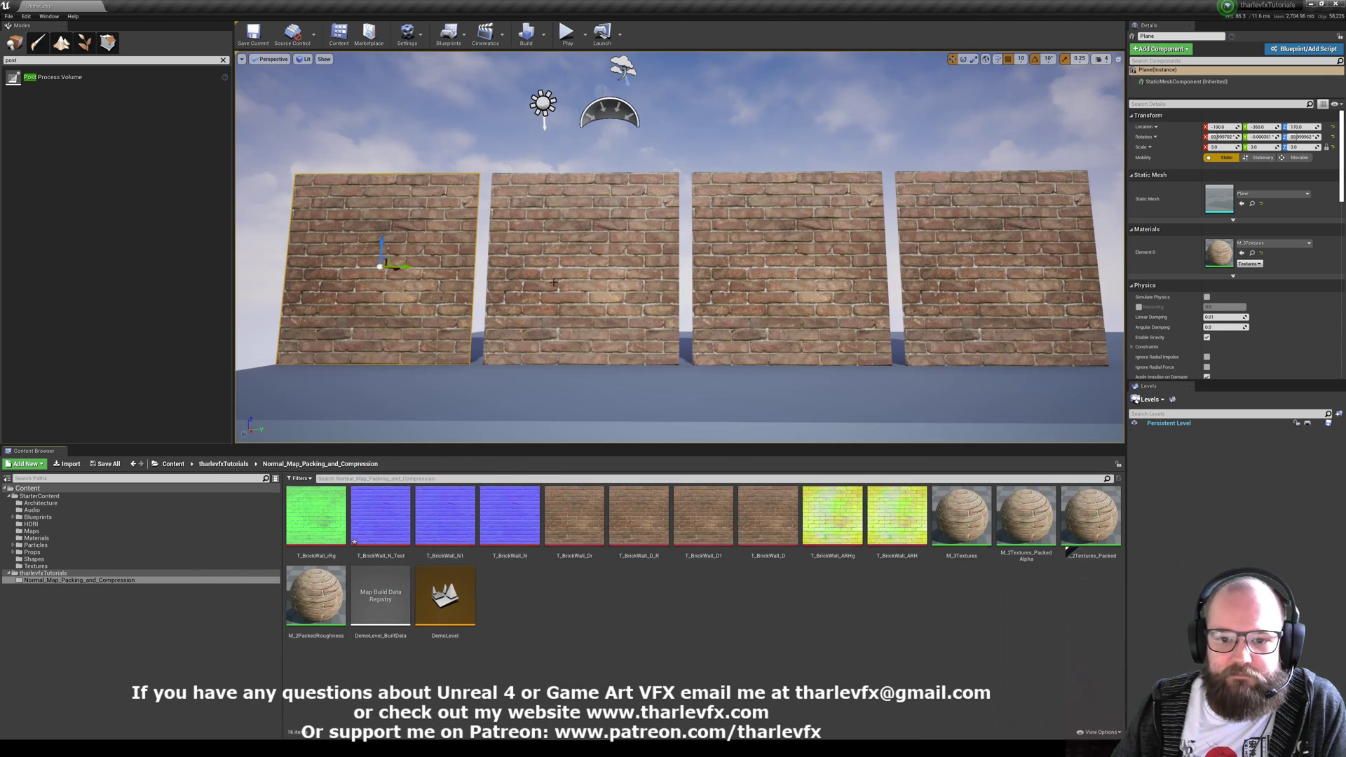
{"action": "left_click", "coordinate": [569, 280]}
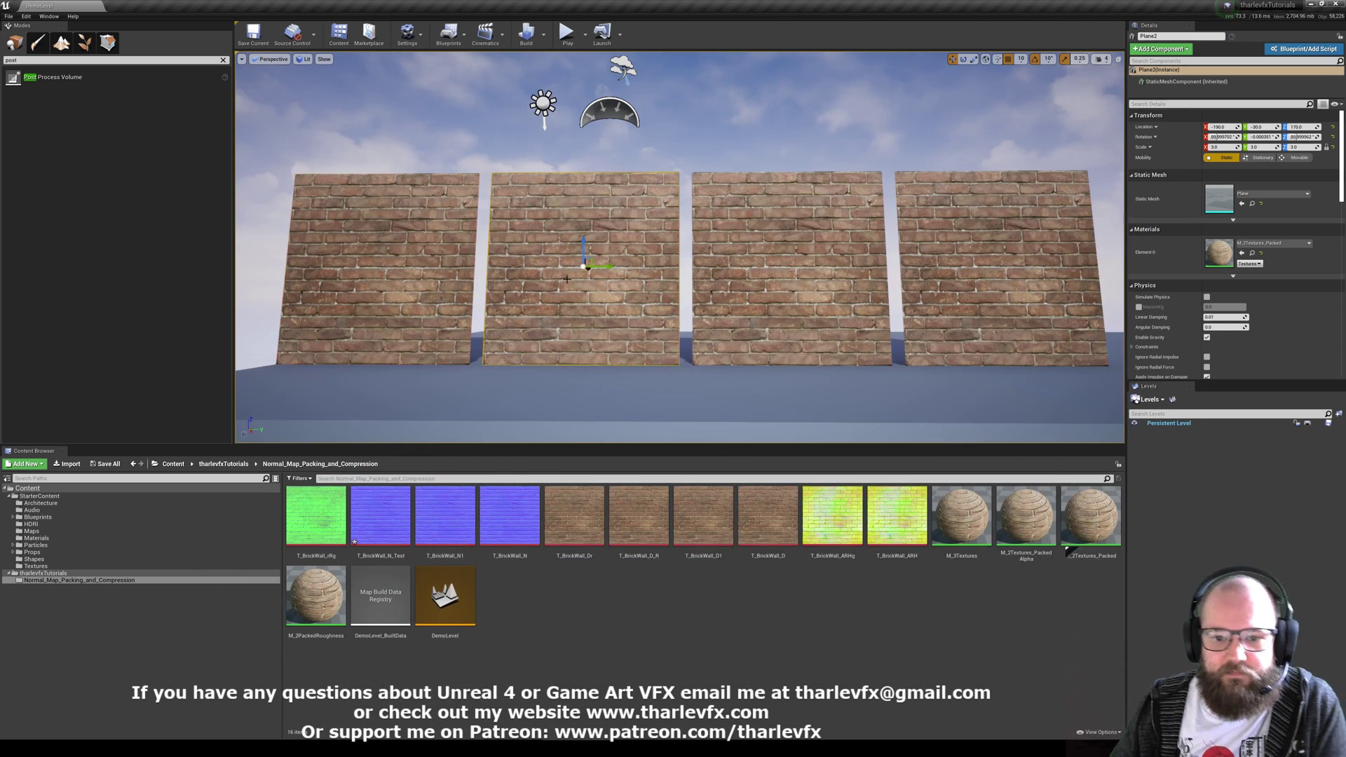
{"action": "double_click", "coordinate": [1219, 249]}
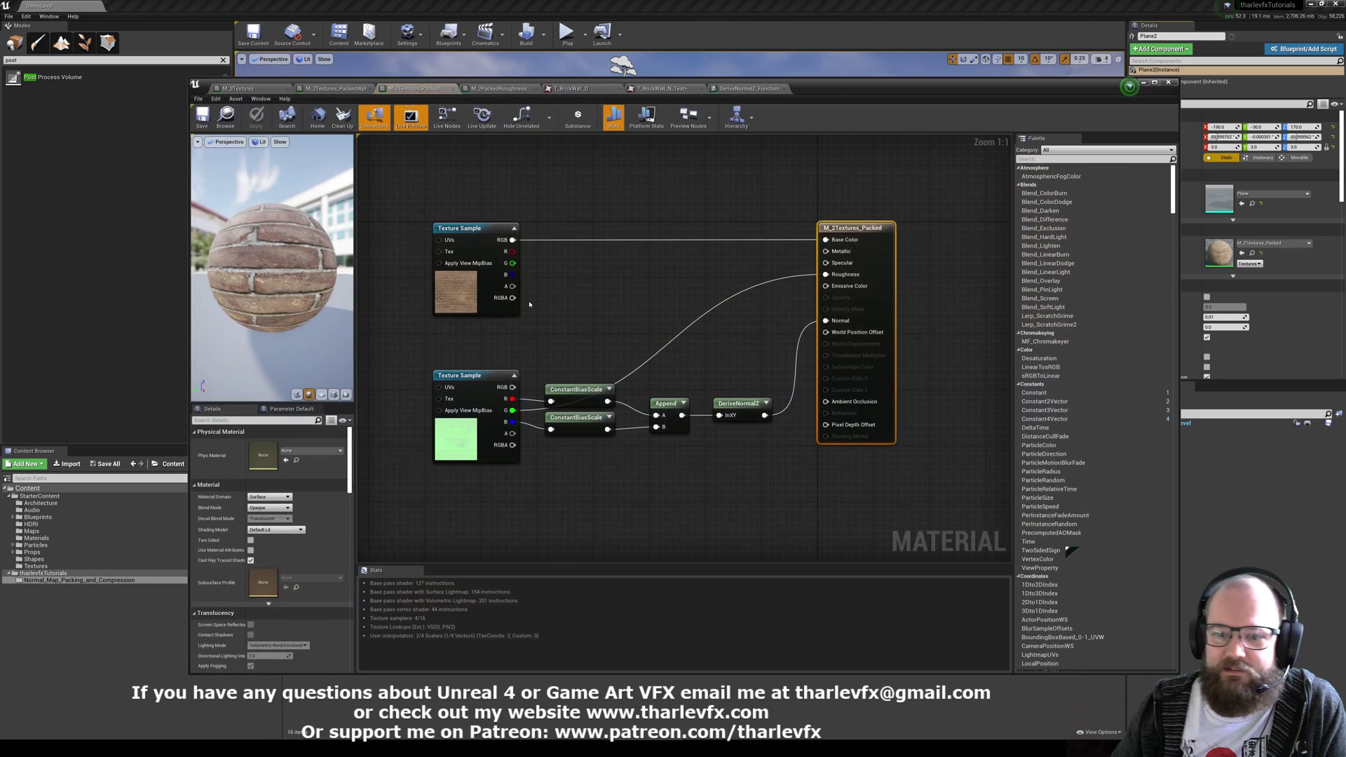
{"action": "left_click", "coordinate": [595, 169]}
{"action": "right_click_drag", "start_coordinate": [613, 292], "coordinate": [611, 271]}
{"action": "right_click_drag", "start_coordinate": [595, 179], "coordinate": [589, 195]}
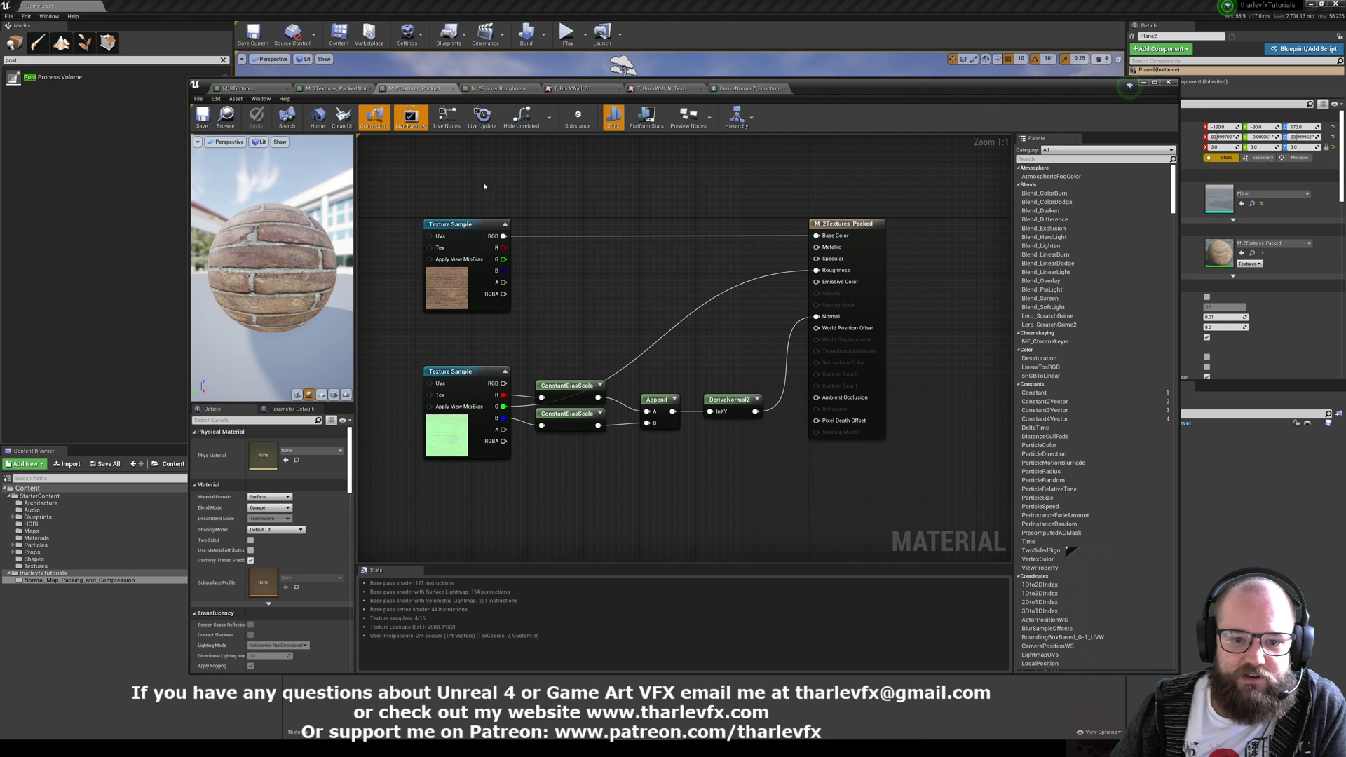
{"action": "left_click_drag", "start_coordinate": [483, 186], "coordinate": [435, 464]}
{"action": "left_click", "coordinate": [400, 358]}
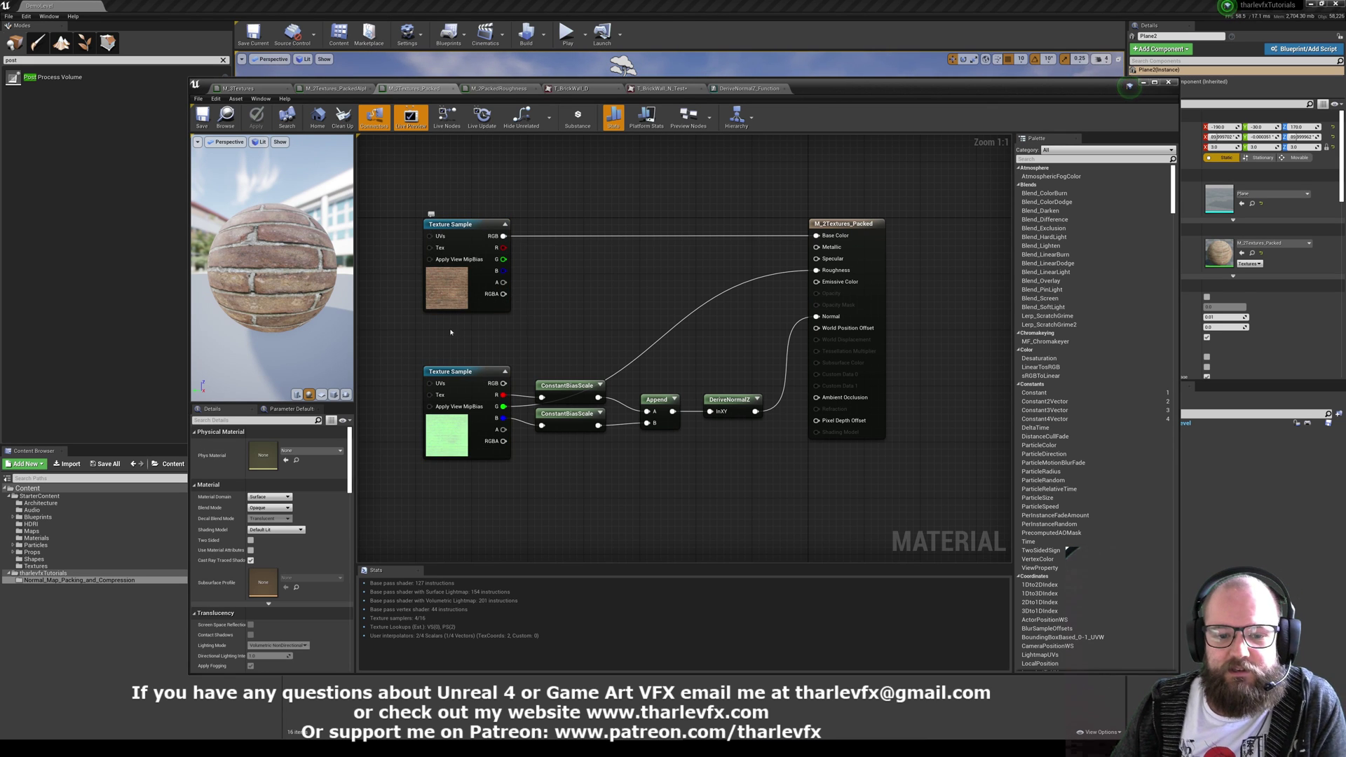
Open the green packed texture from its Texture Sample node and hide its green channel, with the whole texture in view.
{"action": "left_click", "coordinate": [452, 441]}
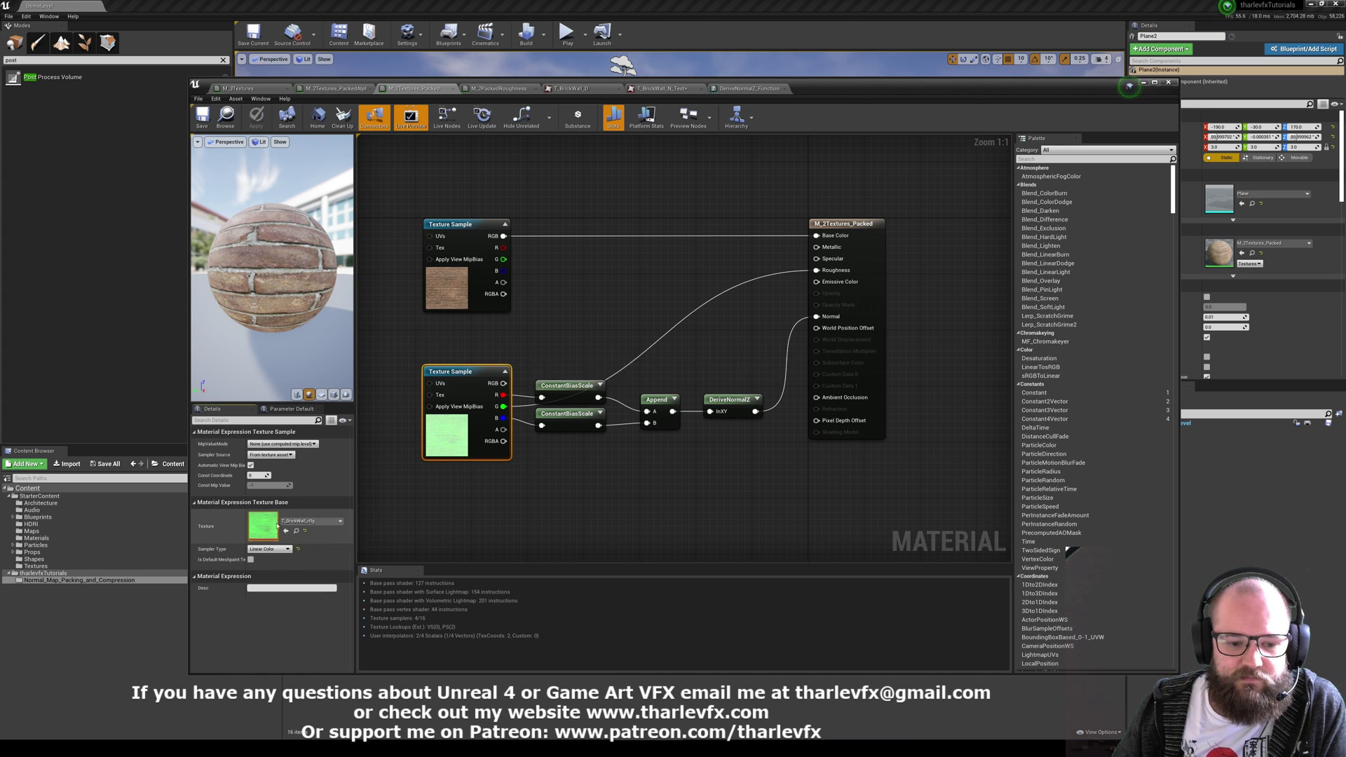
{"action": "double_click", "coordinate": [263, 525]}
{"action": "left_click", "coordinate": [203, 141]}
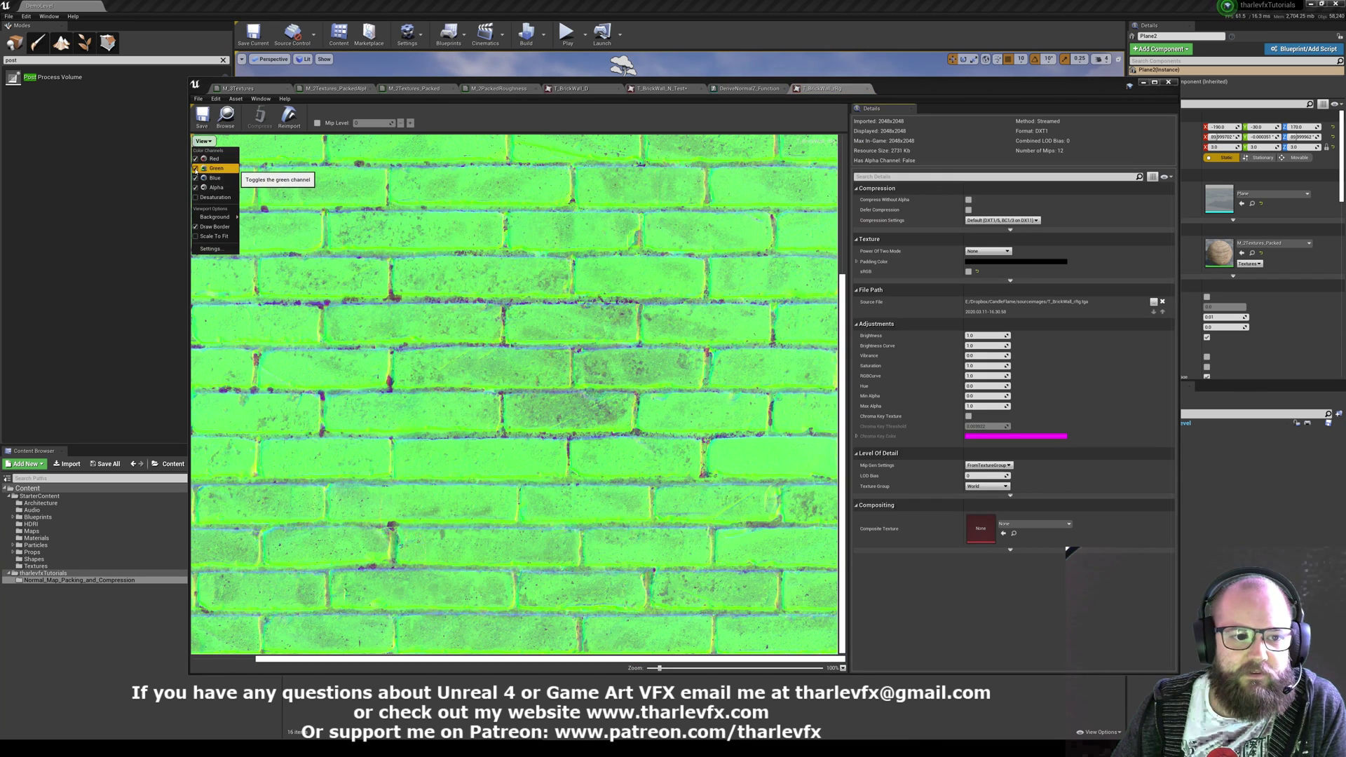
{"action": "left_click", "coordinate": [196, 169]}
{"action": "scroll", "coordinate": [515, 263], "scroll_direction": "down", "scroll_amount": 5}
{"action": "scroll", "coordinate": [496, 371], "scroll_direction": "up", "scroll_amount": 2}
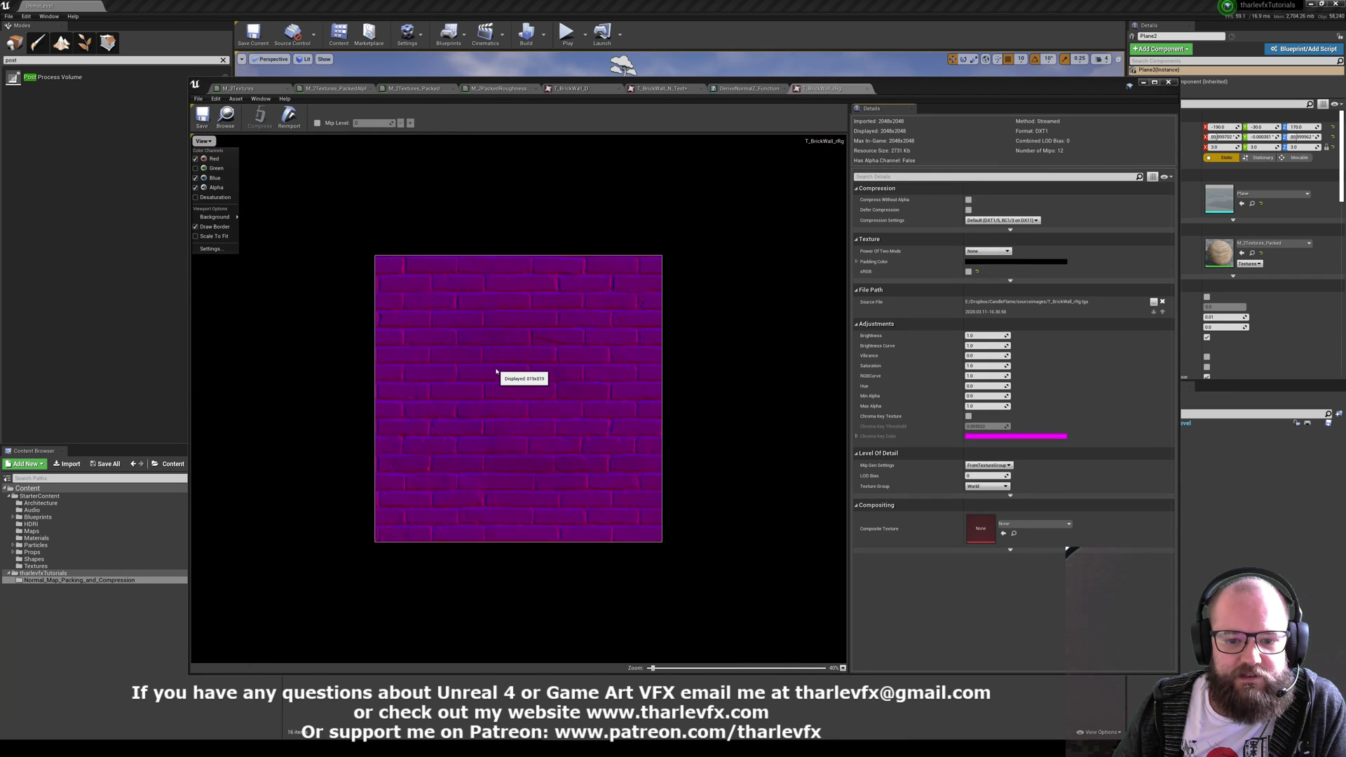
Isolate the green channel of the packed brick texture by hiding red and blue, with the texture shown larger.
{"action": "scroll", "coordinate": [496, 371], "scroll_direction": "up", "scroll_amount": 1}
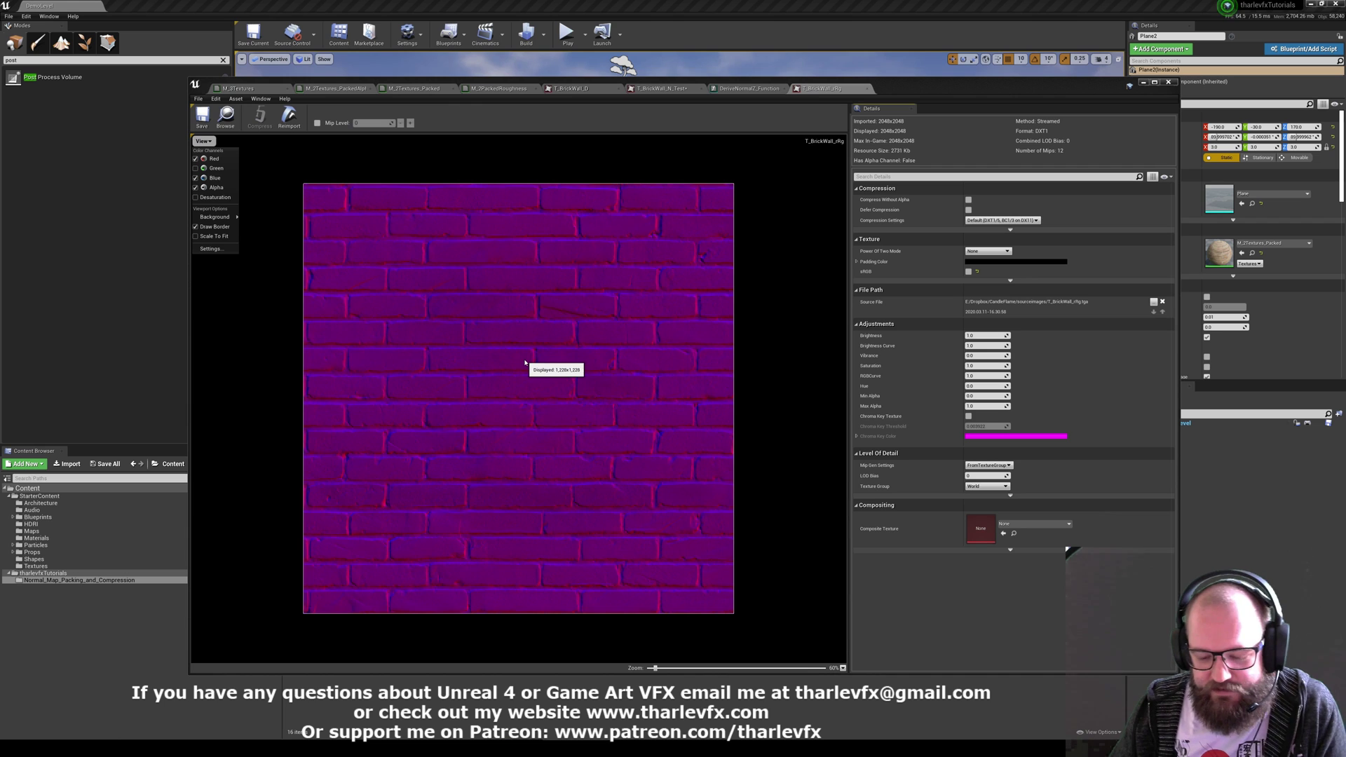
{"action": "left_click", "coordinate": [214, 178]}
{"action": "left_click", "coordinate": [214, 168]}
{"action": "left_click", "coordinate": [213, 159]}
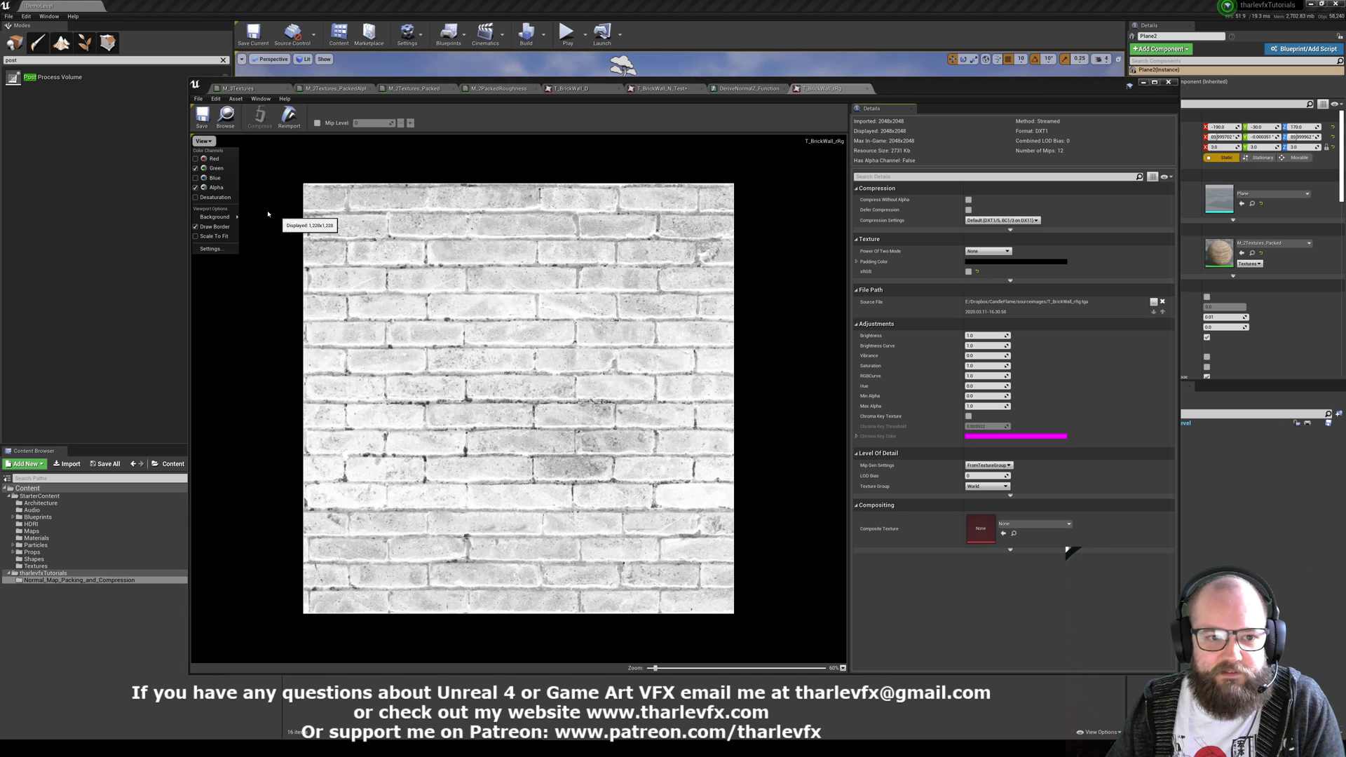
Show the packed brick texture's red and blue channels together with the green channel hidden.
{"action": "left_click", "coordinate": [213, 177]}
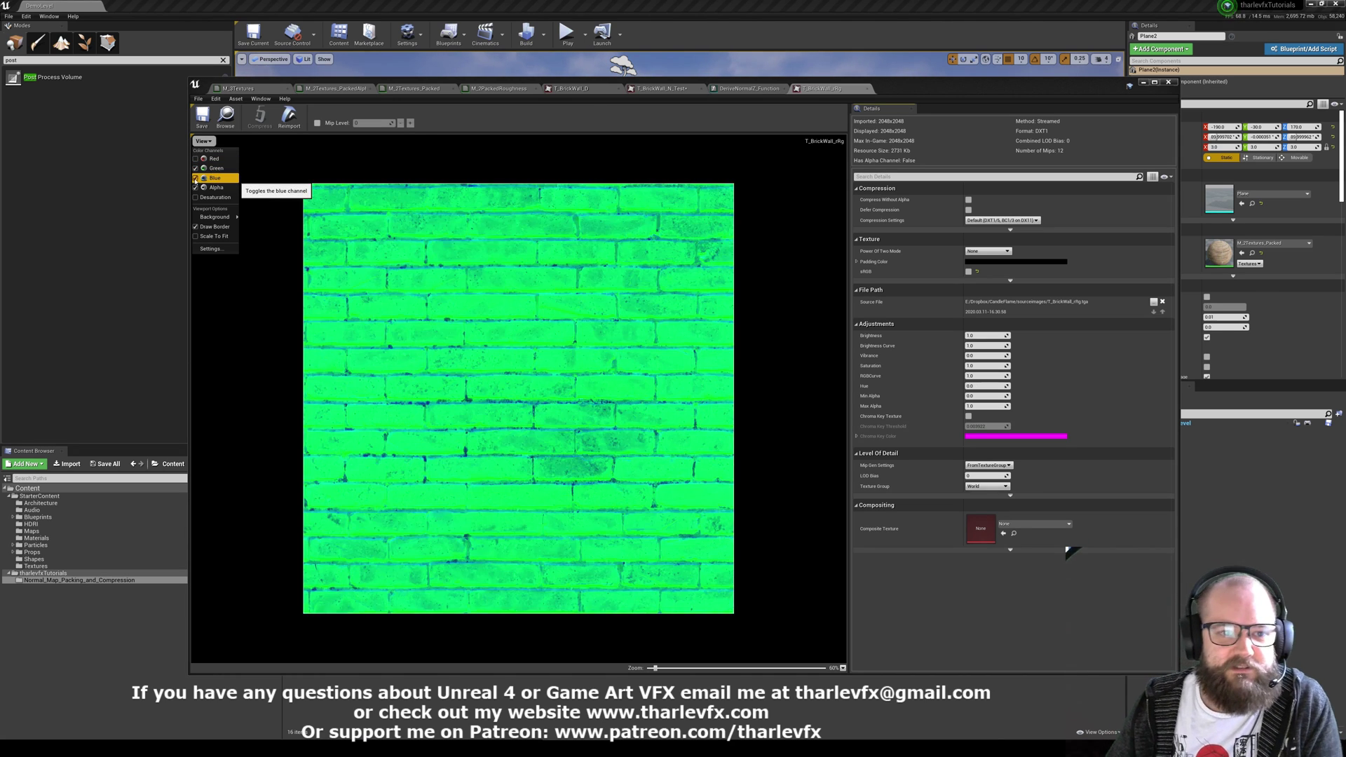
{"action": "left_click", "coordinate": [196, 158]}
{"action": "left_click", "coordinate": [195, 168]}
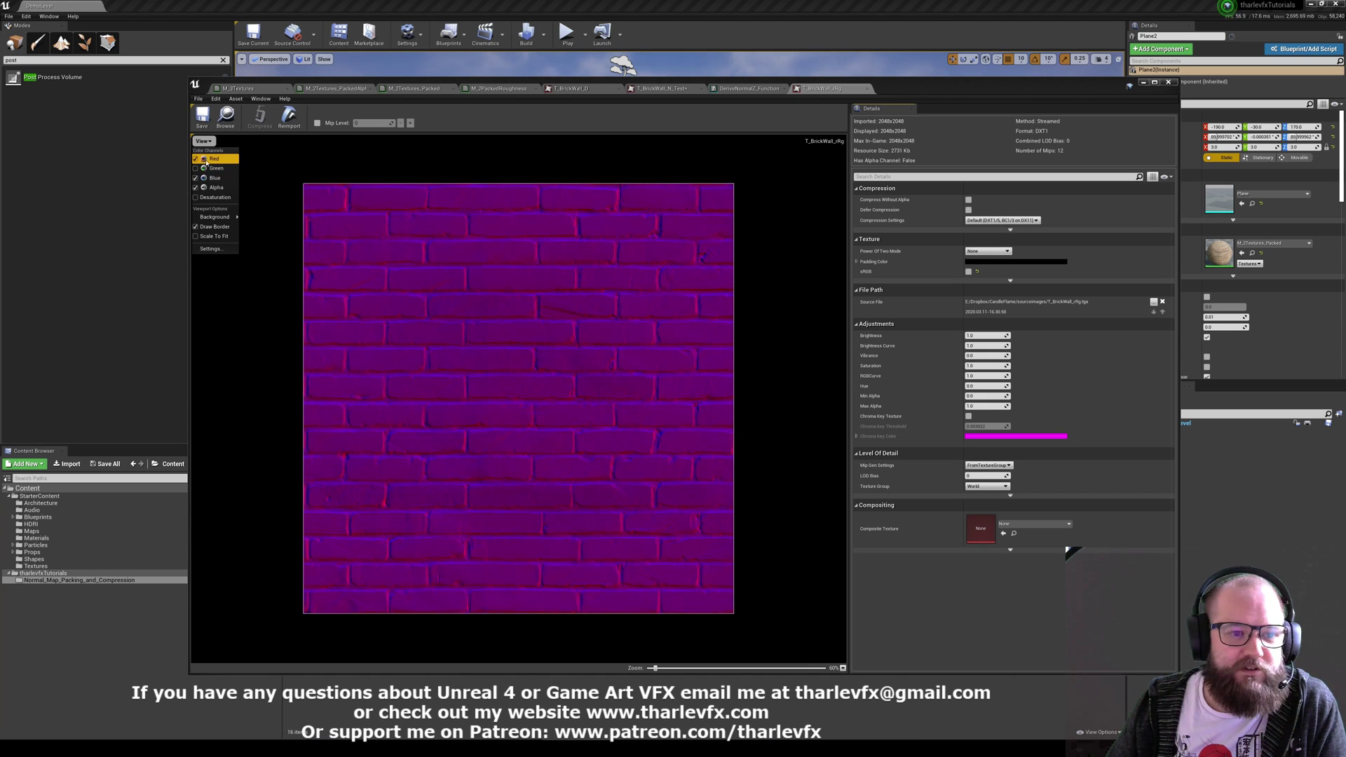
{"action": "left_click", "coordinate": [311, 182]}
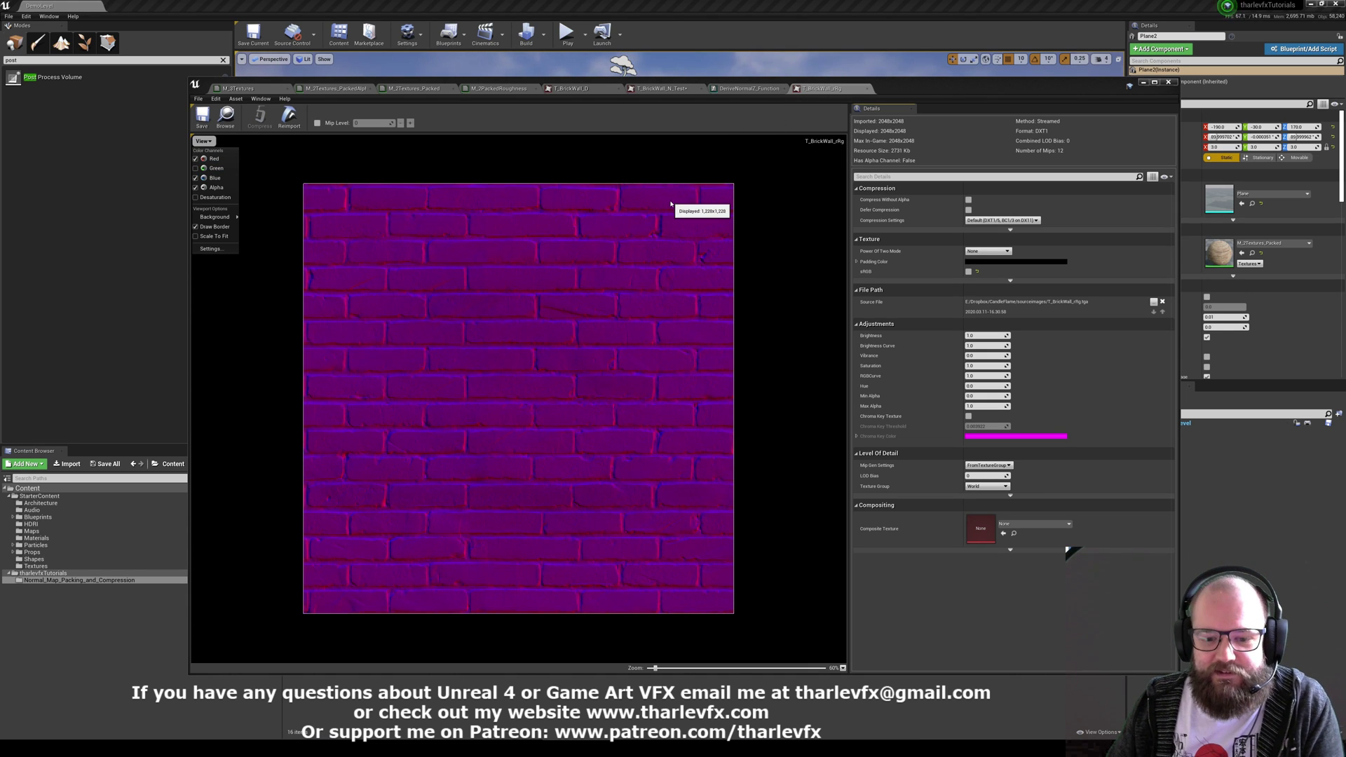
Close the packed texture and DeriveNormalZ_Function editors, and bring up the M_2Textures_PackedAlpha graph with its preview sphere slightly rotated.
{"action": "middle_click", "coordinate": [815, 90]}
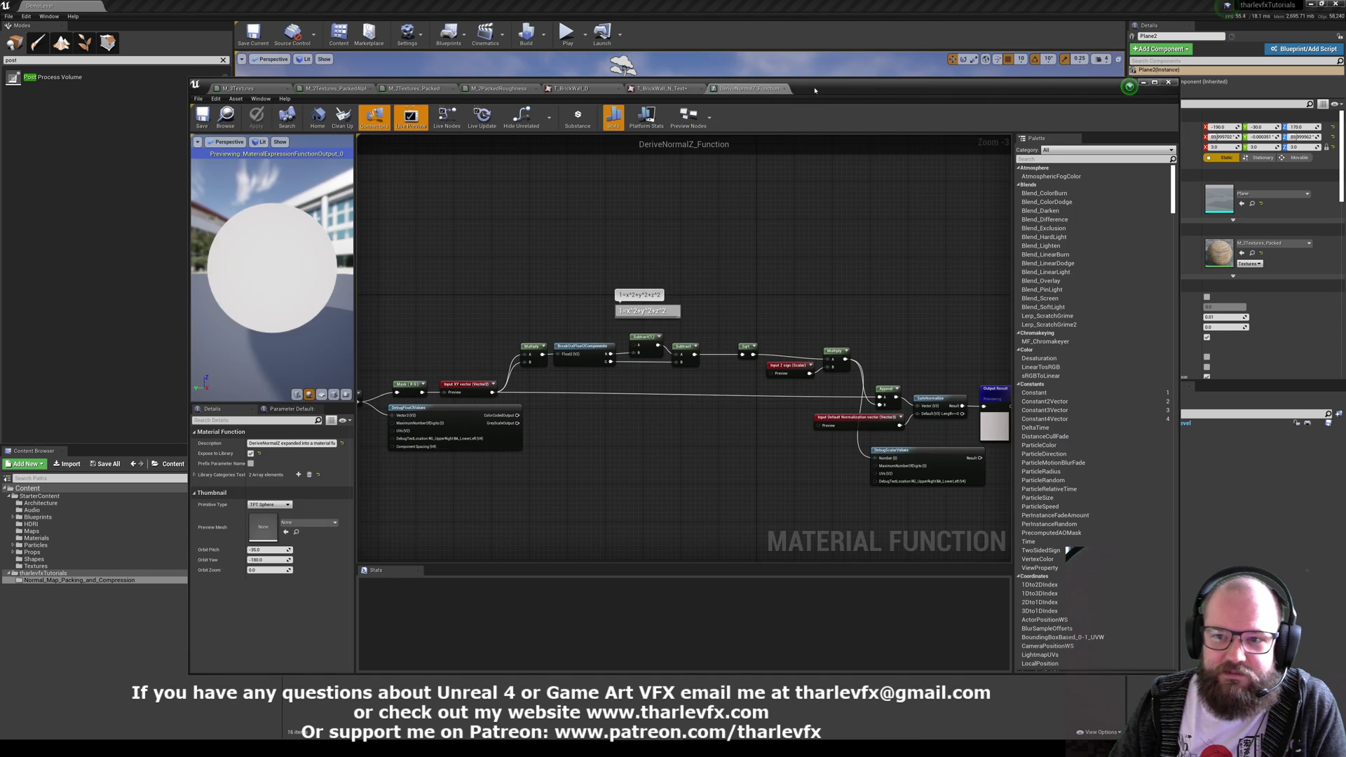
{"action": "middle_click", "coordinate": [768, 91]}
{"action": "left_click", "coordinate": [335, 88]}
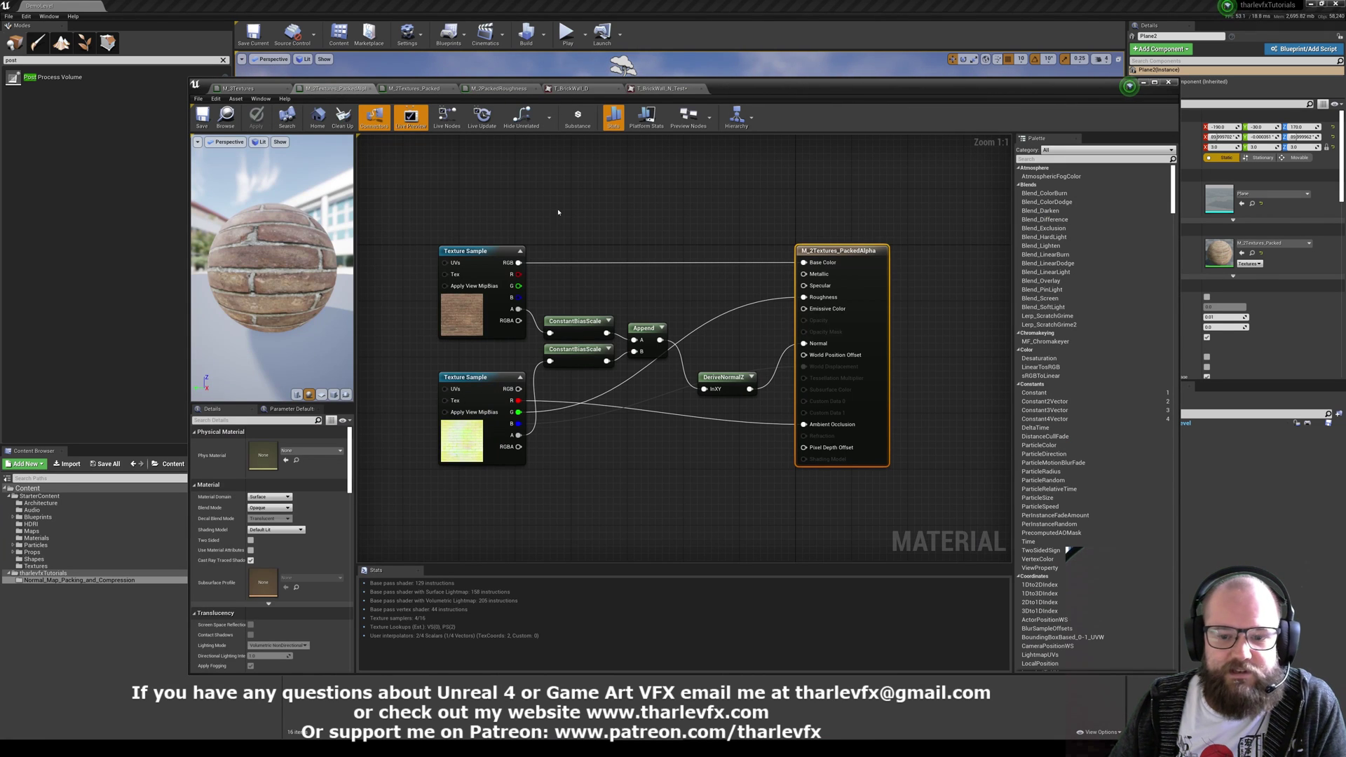
{"action": "left_click", "coordinate": [512, 293]}
{"action": "mouse_move", "coordinate": [300, 283]}
{"action": "left_mouse_down"}
{"action": "mouse_move", "coordinate": [355, 281]}
{"action": "mouse_move", "coordinate": [309, 280]}
{"action": "left_mouse_up"}
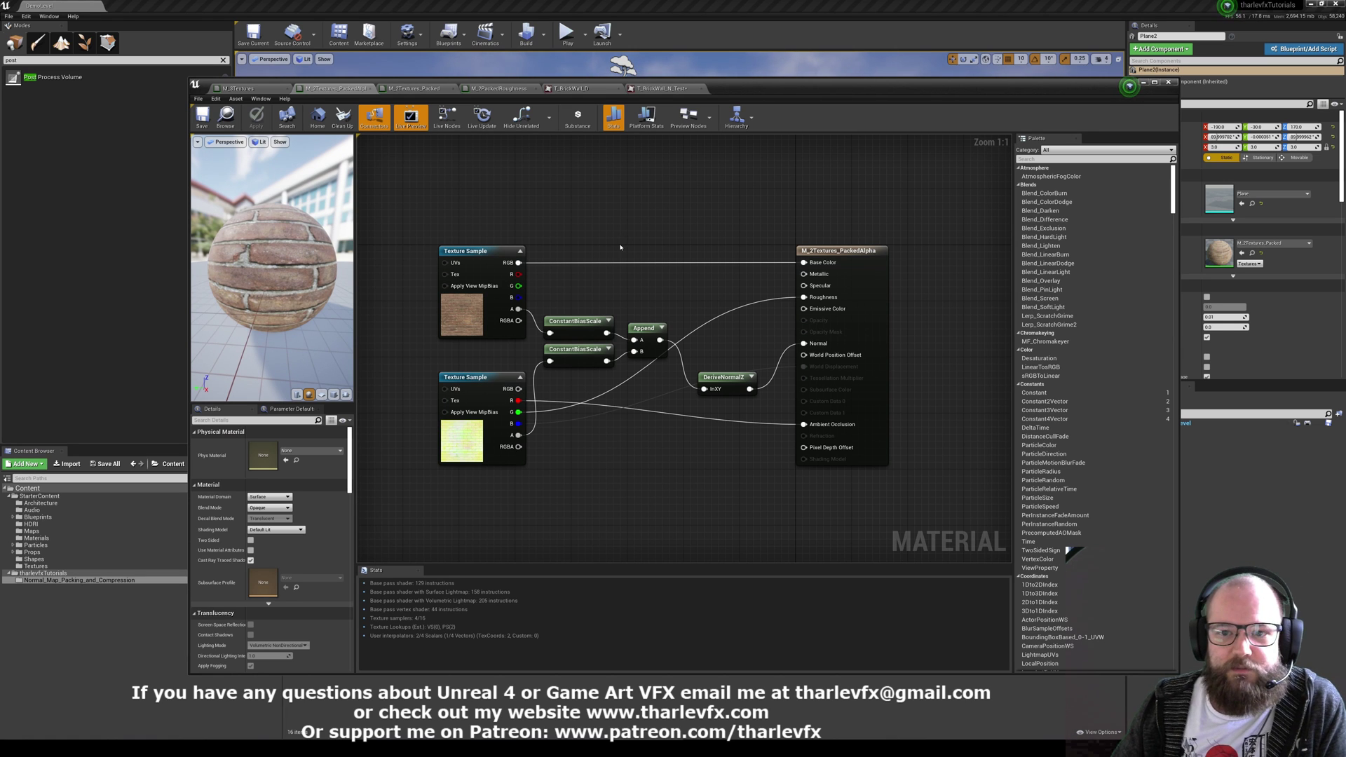
View the brick wall normal map texture, and inspect the upper ConstantBiasScale node and packed texture in M_2Textures_PackedAlpha.
{"action": "left_click", "coordinate": [662, 88]}
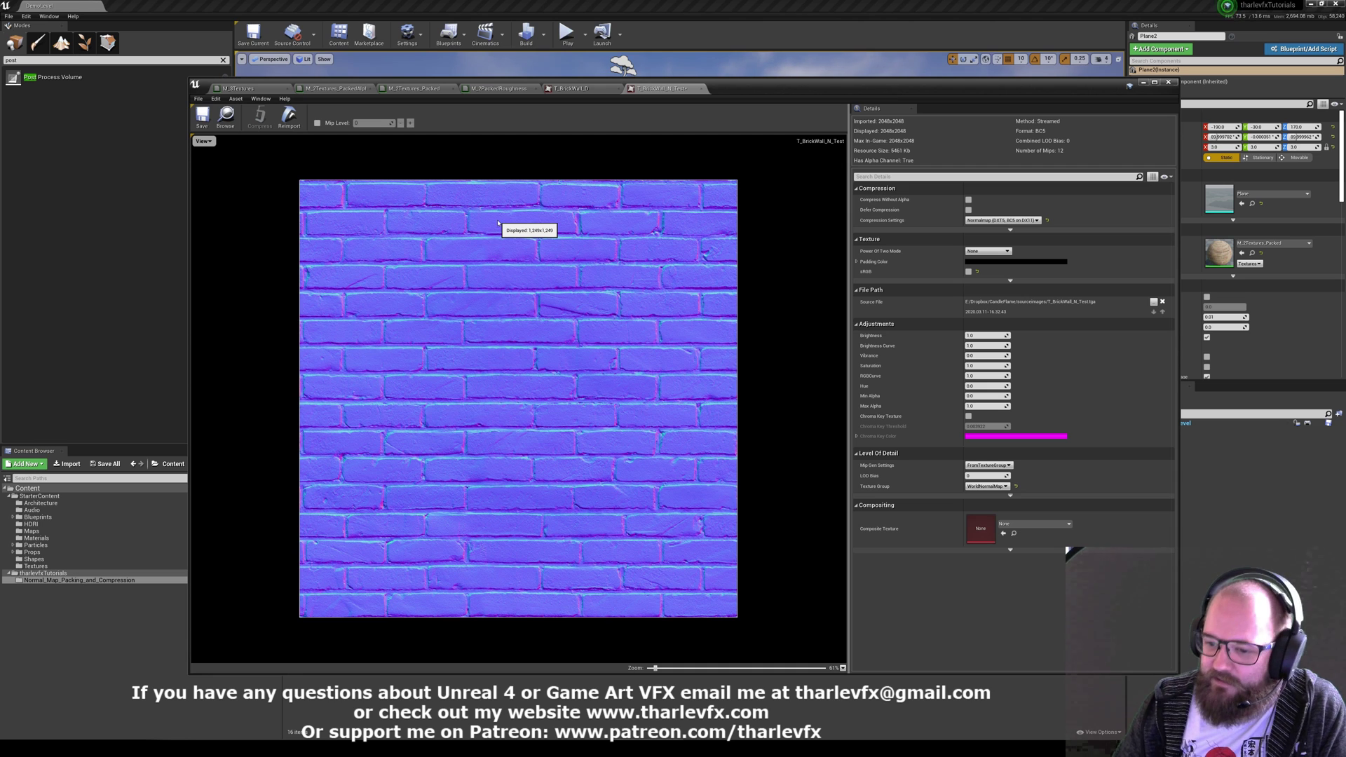
{"action": "left_click", "coordinate": [326, 90]}
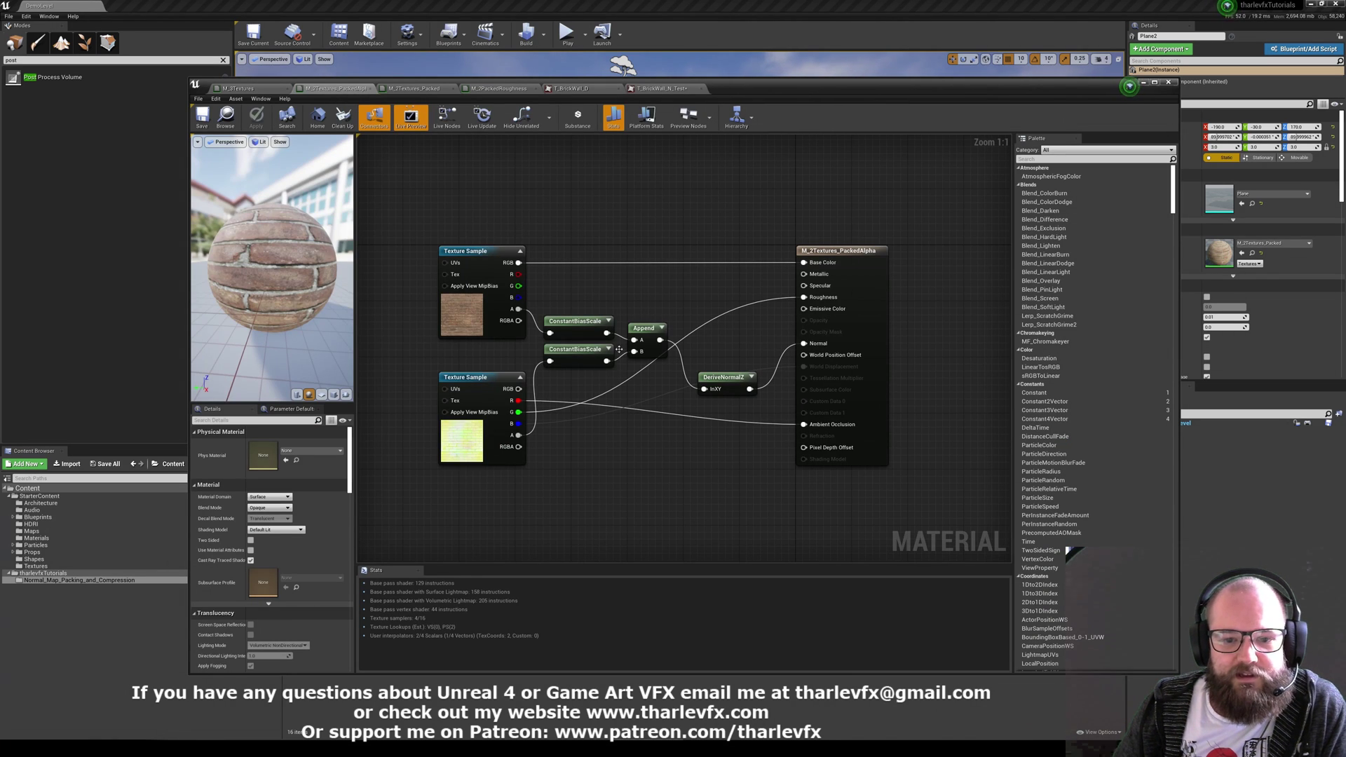
{"action": "left_click", "coordinate": [571, 321]}
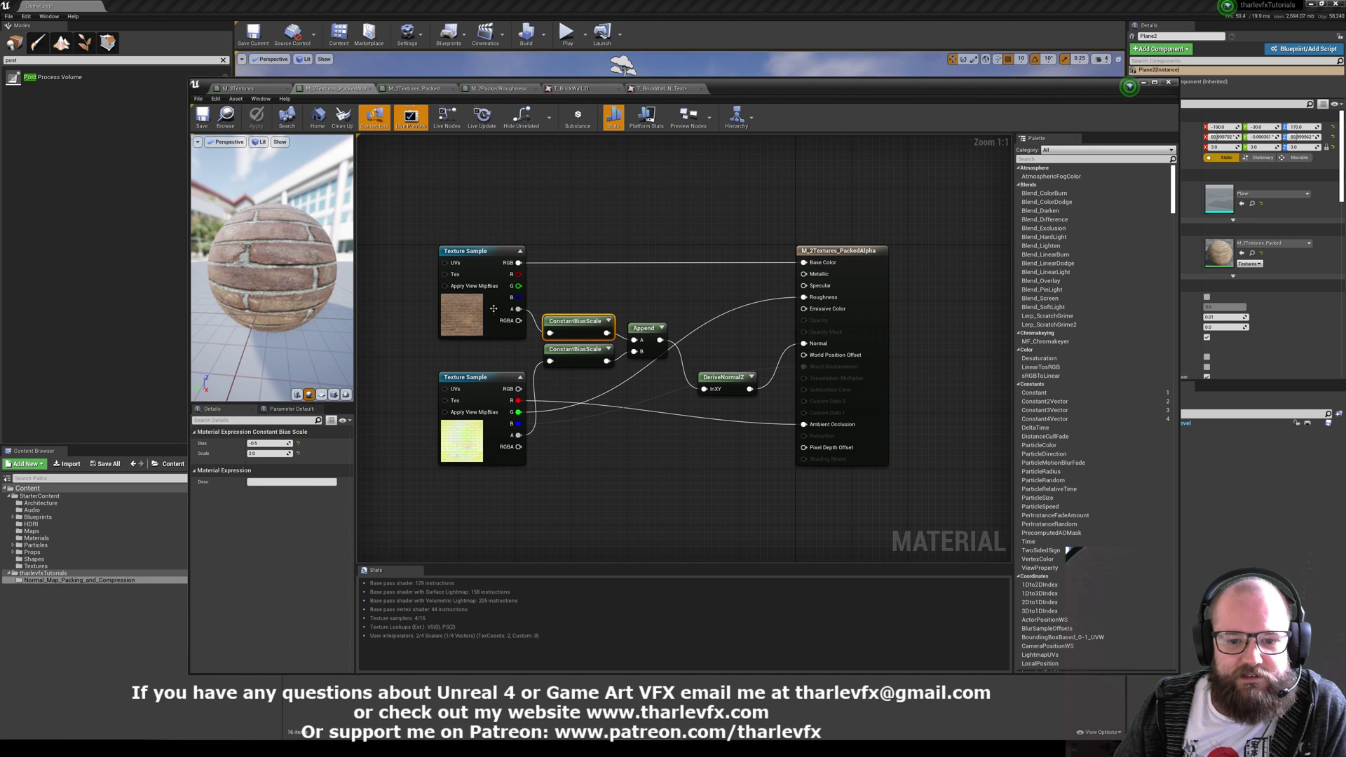
{"action": "left_click", "coordinate": [477, 452]}
Lower the material editor window and bring up the selected wall plane's M_2Textures_Packed material with its node graph in view.
{"action": "left_click", "coordinate": [267, 90]}
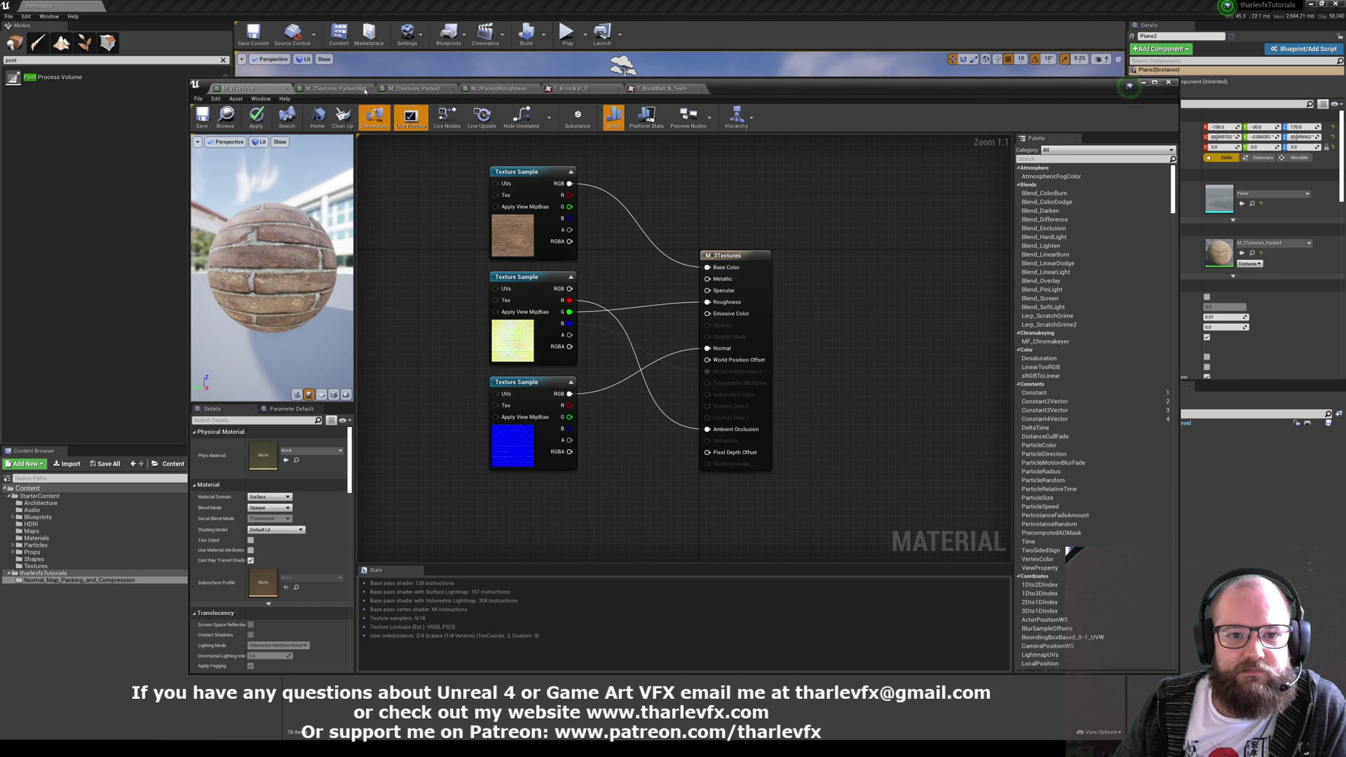
{"action": "left_click_drag", "start_coordinate": [743, 86], "coordinate": [821, 189]}
{"action": "double_click", "coordinate": [1219, 253]}
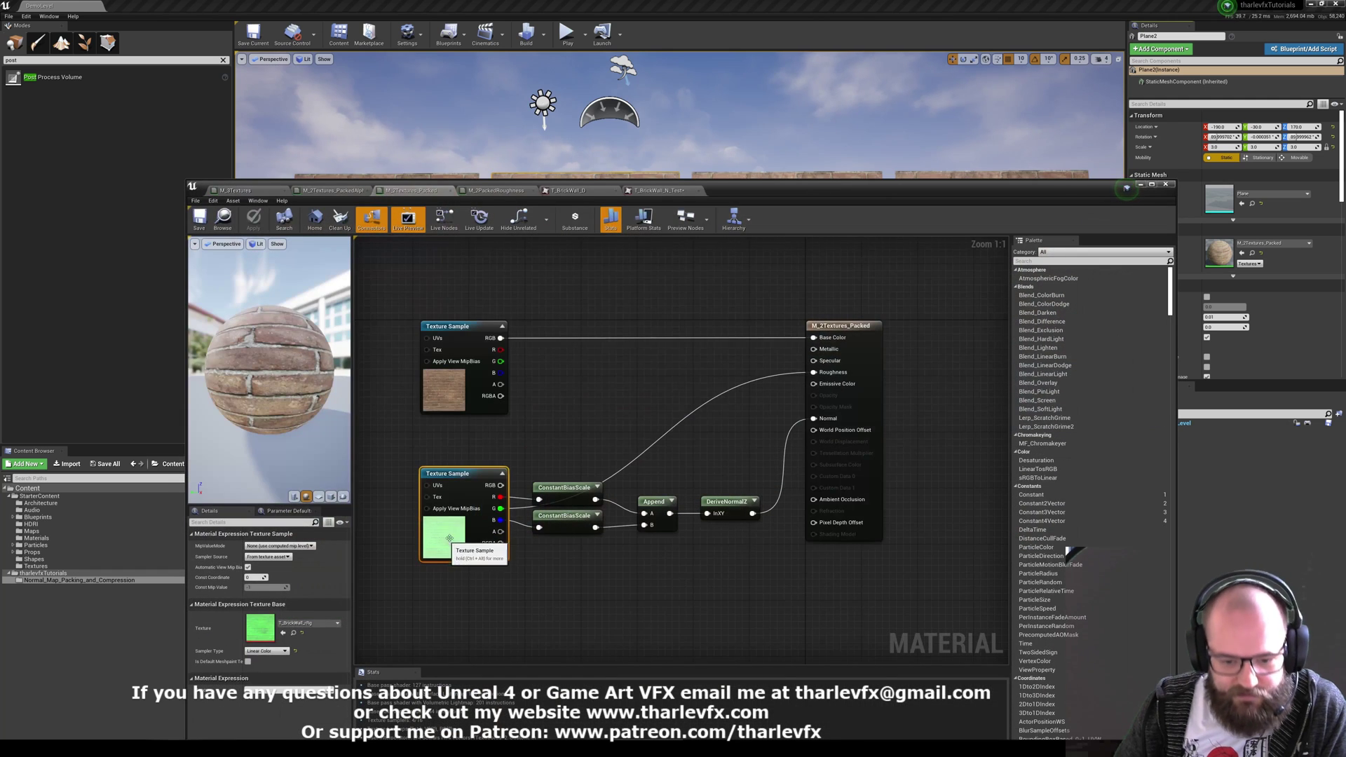
{"action": "right_click_drag", "start_coordinate": [580, 440], "coordinate": [592, 348]}
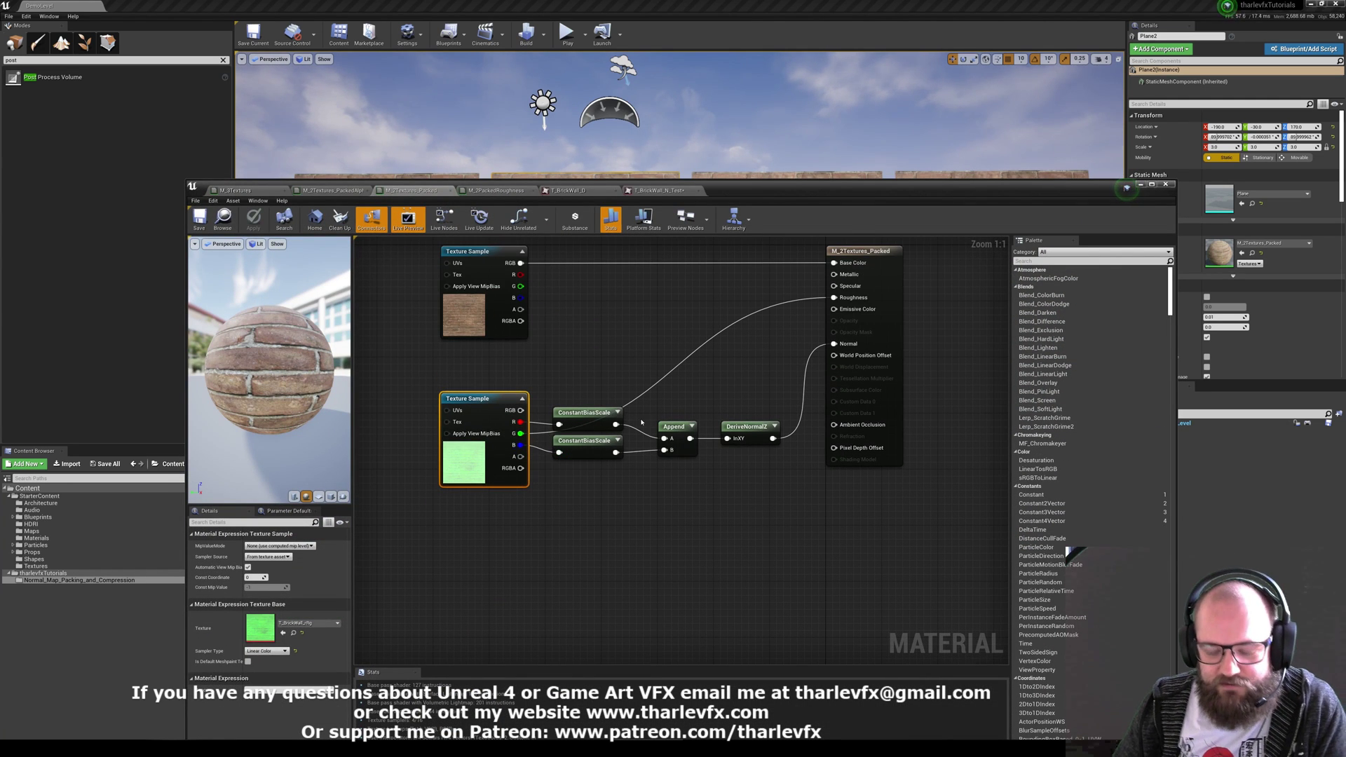
Expand the previews of the Append and DeriveNormalZ nodes, nudging both nodes to keep them neatly aligned.
{"action": "left_click", "coordinate": [587, 413]}
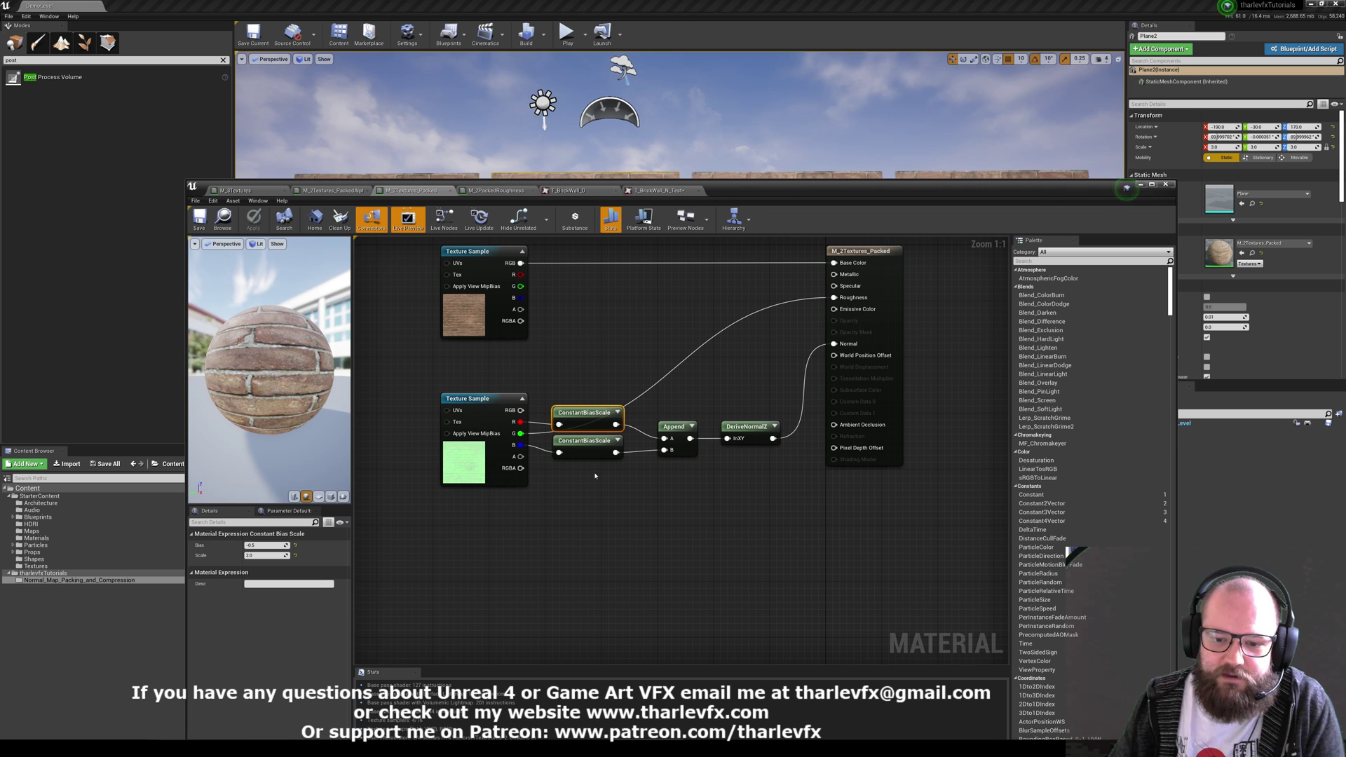
{"action": "left_click", "coordinate": [691, 426]}
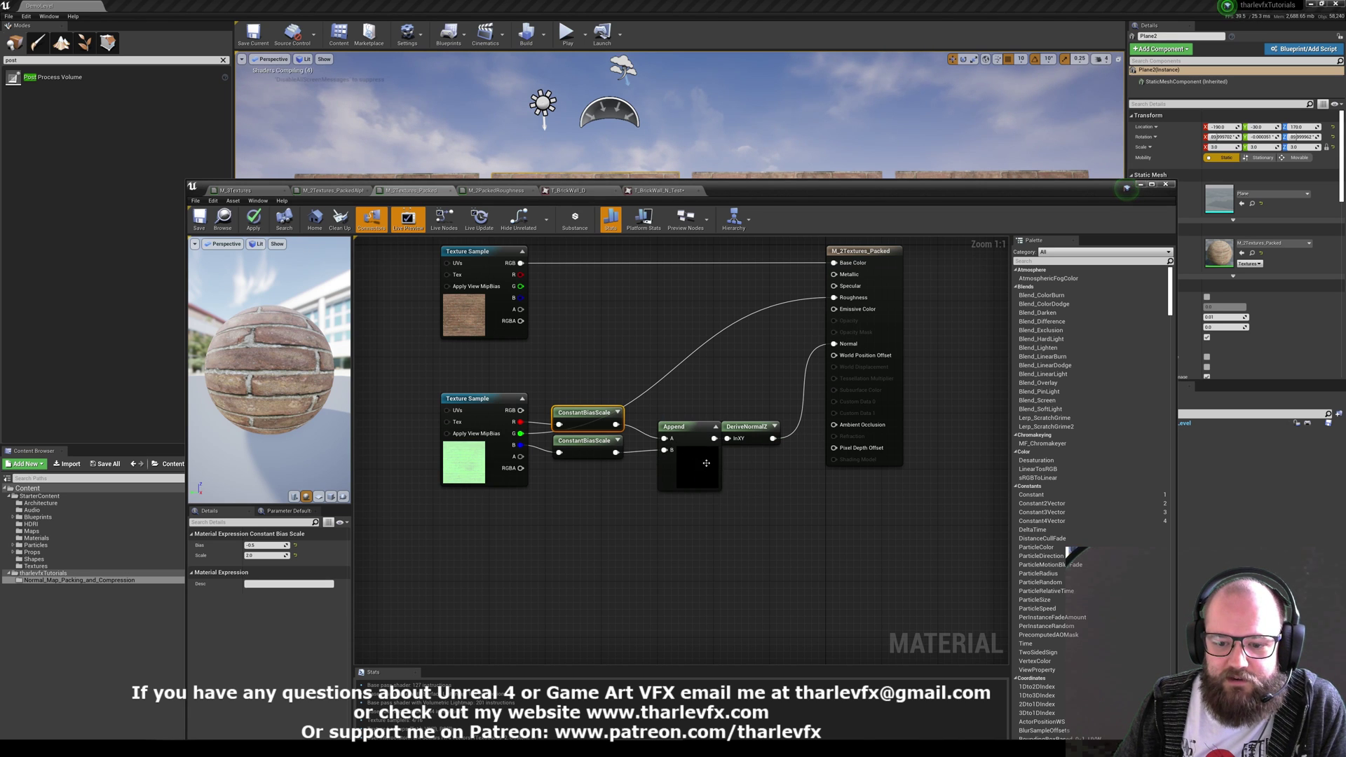
{"action": "left_click_drag", "start_coordinate": [693, 465], "coordinate": [680, 459]}
{"action": "left_click", "coordinate": [774, 426]}
{"action": "left_click_drag", "start_coordinate": [766, 428], "coordinate": [765, 422]}
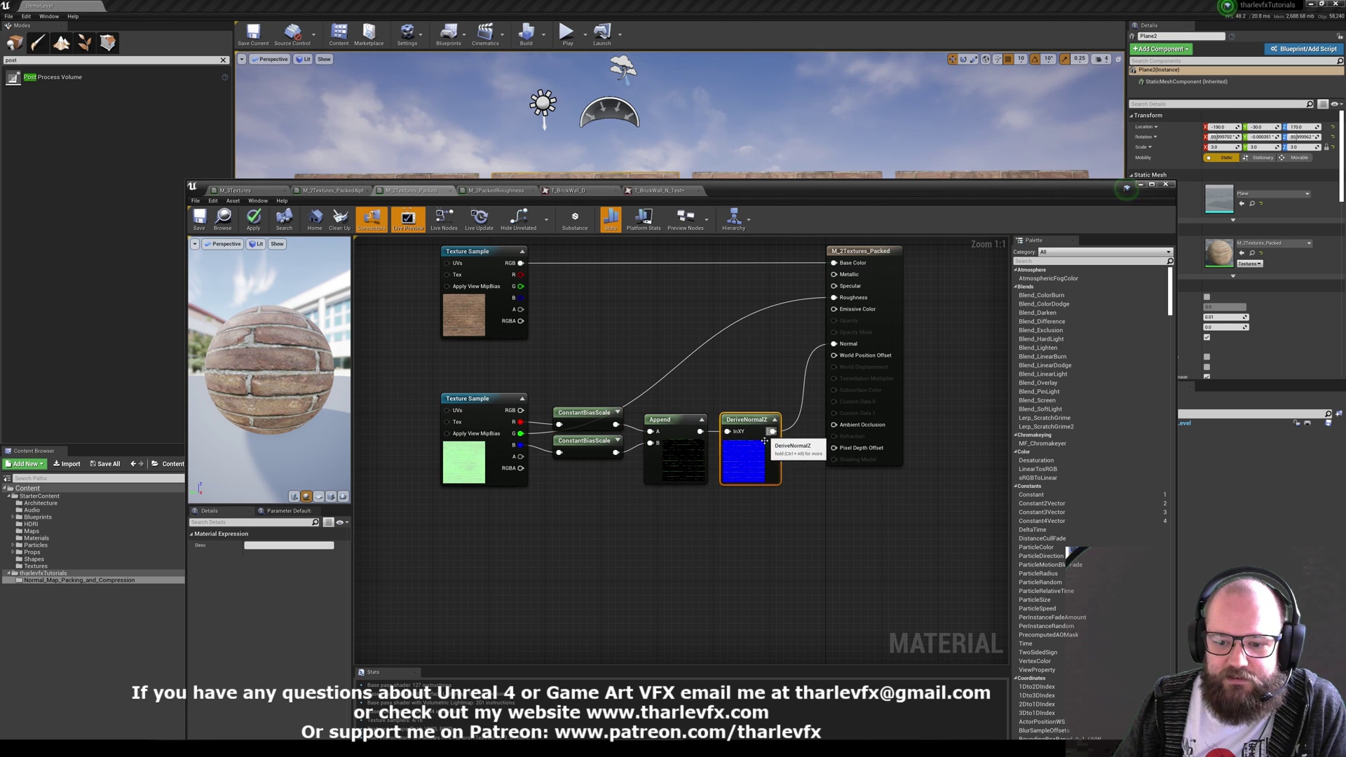
{"action": "mouse_move", "coordinate": [321, 397]}
{"action": "left_mouse_down"}
{"action": "mouse_move", "coordinate": [291, 393]}
{"action": "mouse_move", "coordinate": [312, 393]}
{"action": "left_mouse_up"}
Move the packed Texture Sample and its normal-deriving nodes up as a group, closer to the base colour Texture Sample.
{"action": "left_click", "coordinate": [623, 328]}
{"action": "right_click_drag", "start_coordinate": [623, 329], "coordinate": [615, 363]}
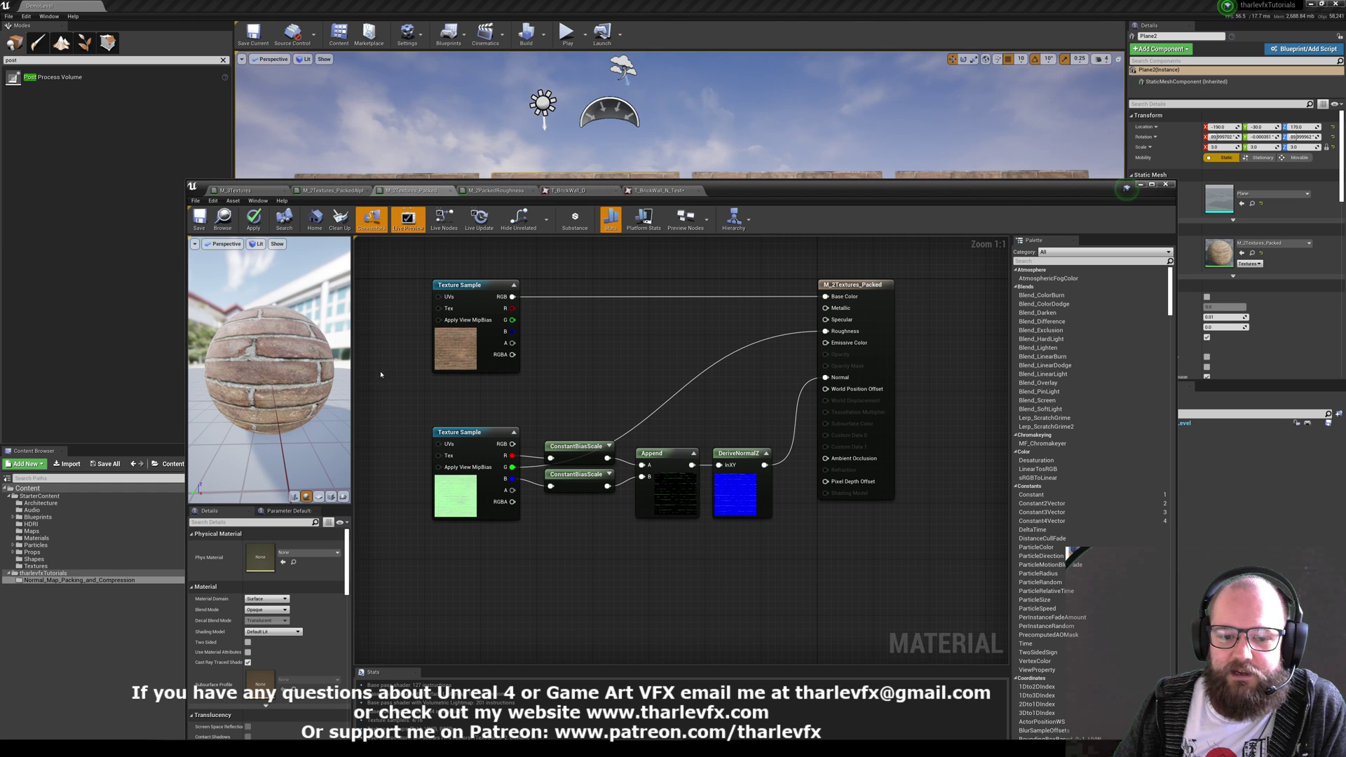
{"action": "left_click_drag", "start_coordinate": [390, 380], "coordinate": [754, 514]}
{"action": "left_click_drag", "start_coordinate": [757, 496], "coordinate": [750, 468]}
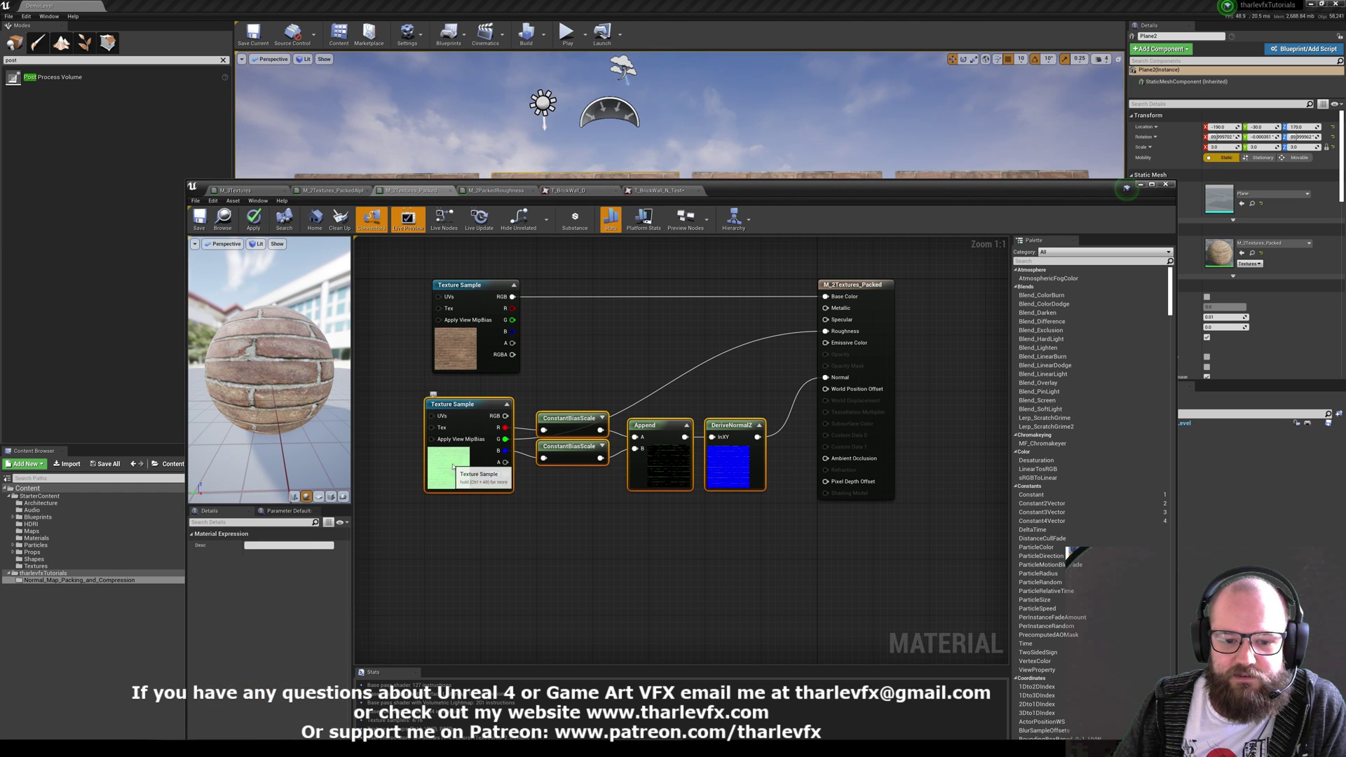
{"action": "left_click_drag", "start_coordinate": [453, 466], "coordinate": [460, 467]}
{"action": "left_click", "coordinate": [409, 444]}
{"action": "right_click_drag", "start_coordinate": [596, 380], "coordinate": [582, 441]}
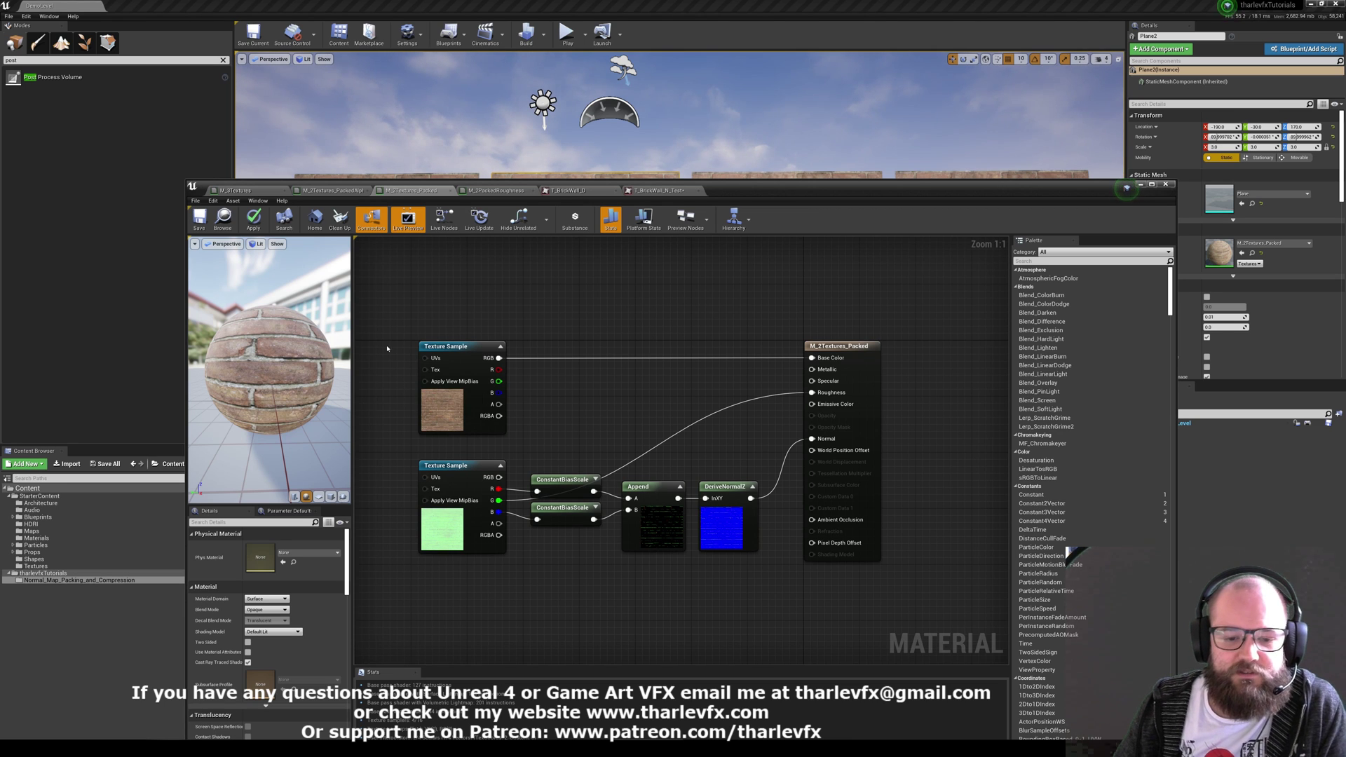
{"action": "right_click_drag", "start_coordinate": [417, 416], "coordinate": [437, 399]}
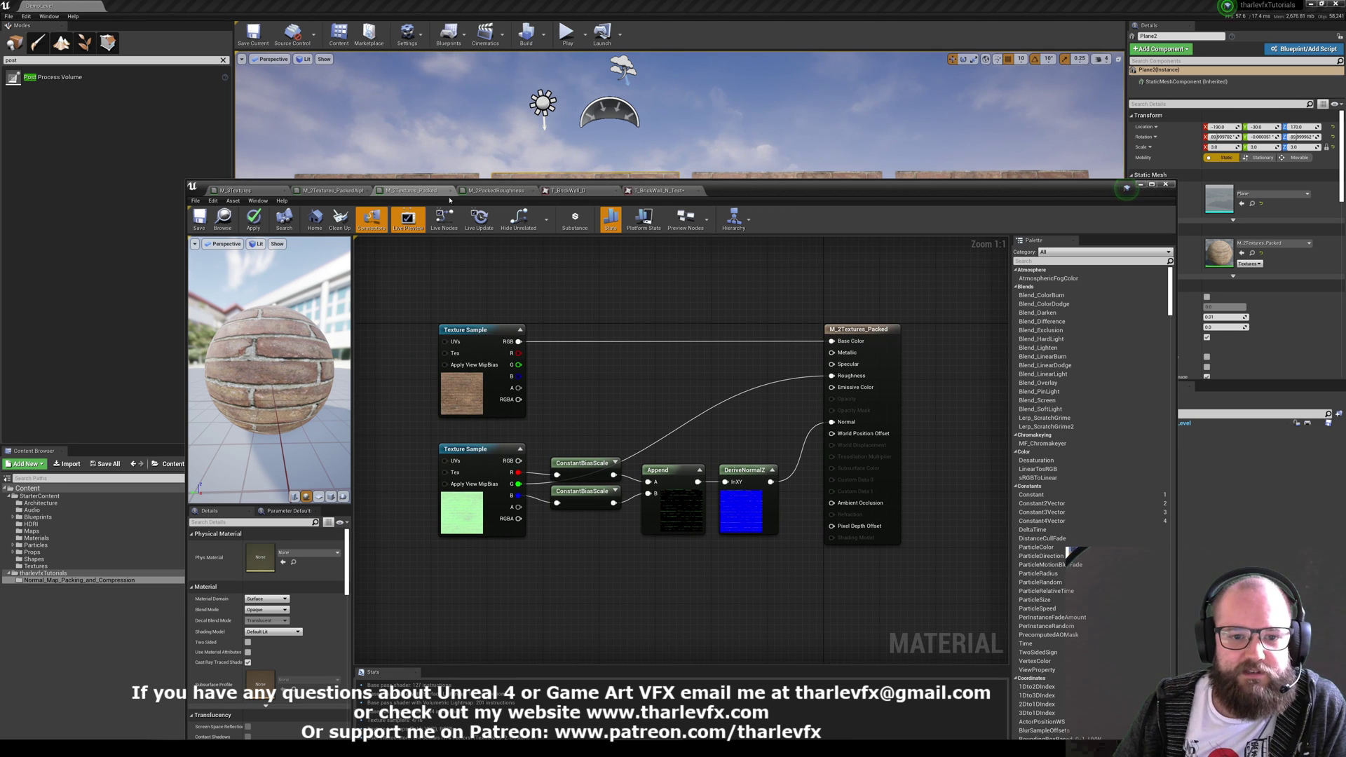
Move the material editor window down to uncover the level viewport and frame the brick wall planes.
{"action": "left_click_drag", "start_coordinate": [527, 192], "coordinate": [507, 384]}
{"action": "right_click_drag", "start_coordinate": [677, 245], "coordinate": [649, 239]}
{"action": "key", "text": "w"}
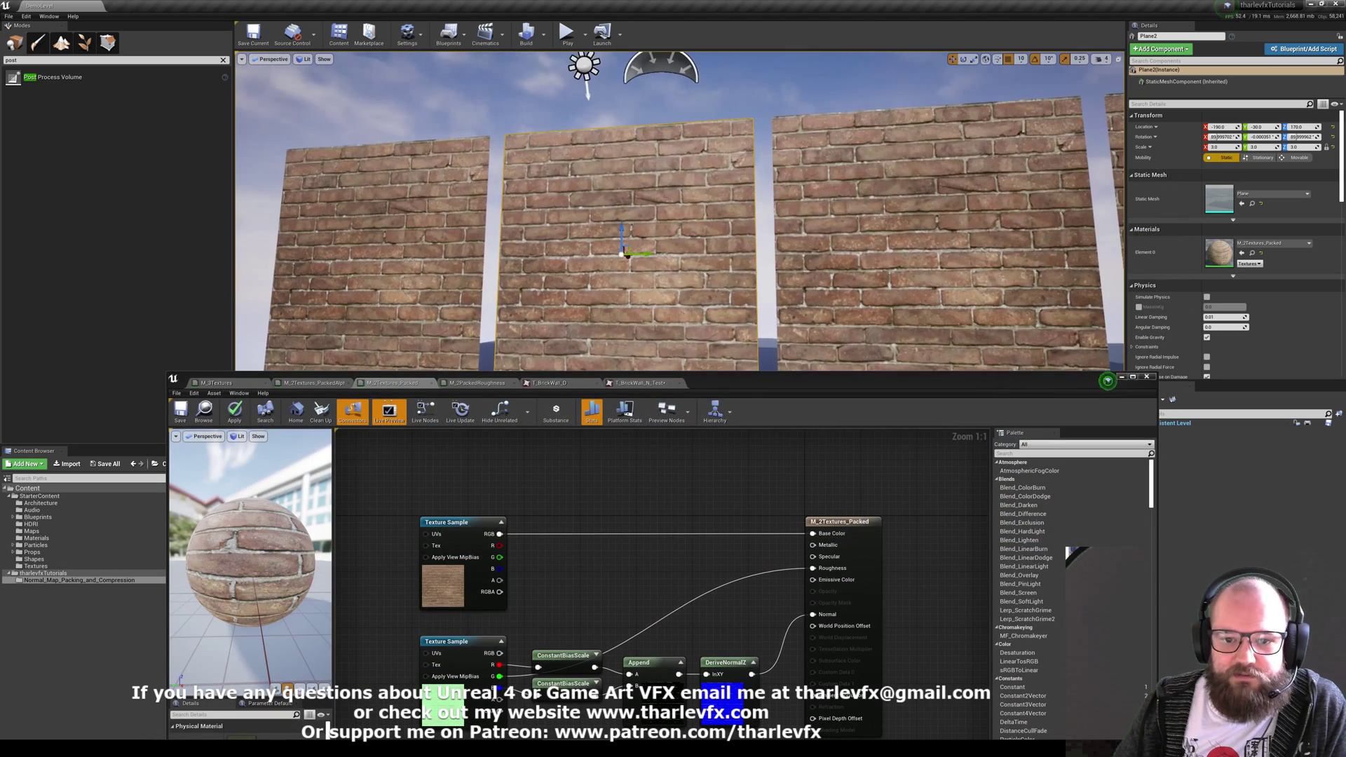
{"action": "left_click", "coordinate": [324, 59]}
{"action": "mouse_move", "coordinate": [358, 304]}
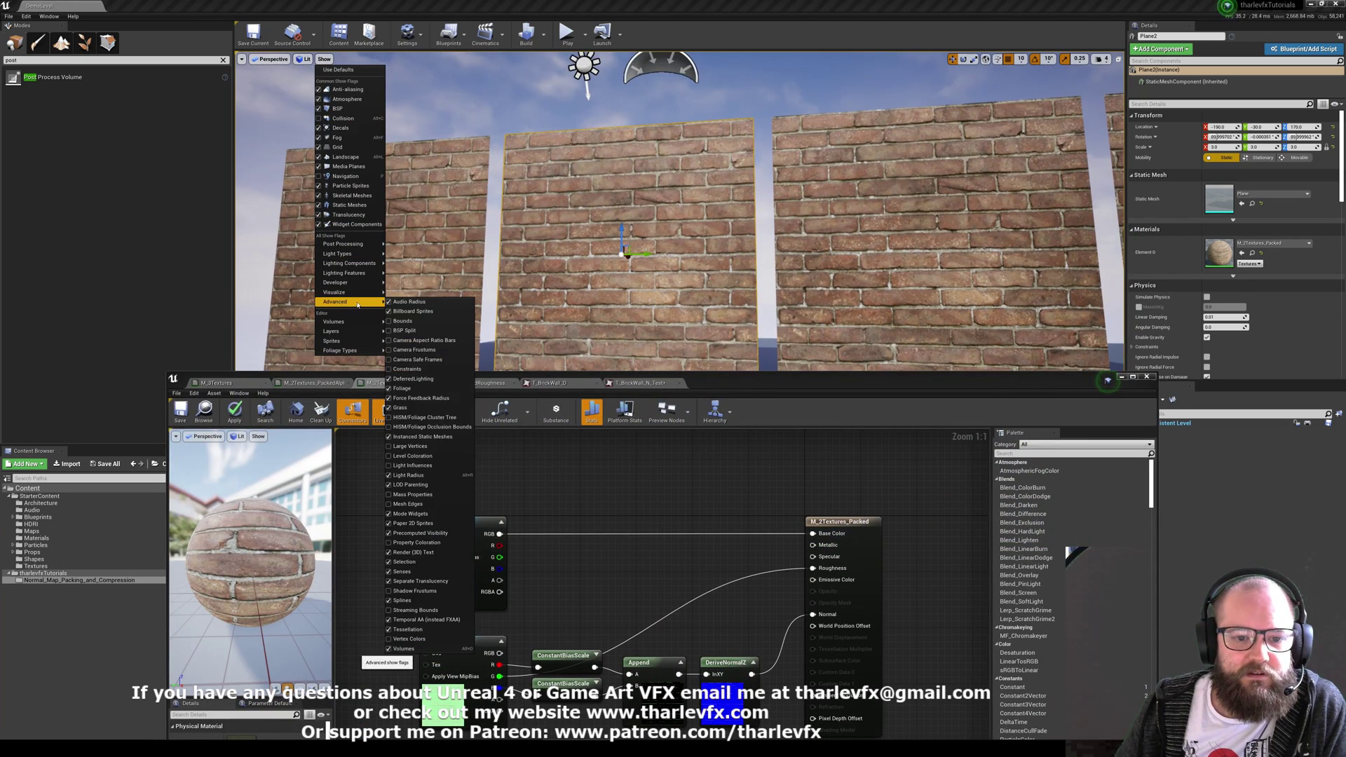
{"action": "left_click", "coordinate": [305, 59]}
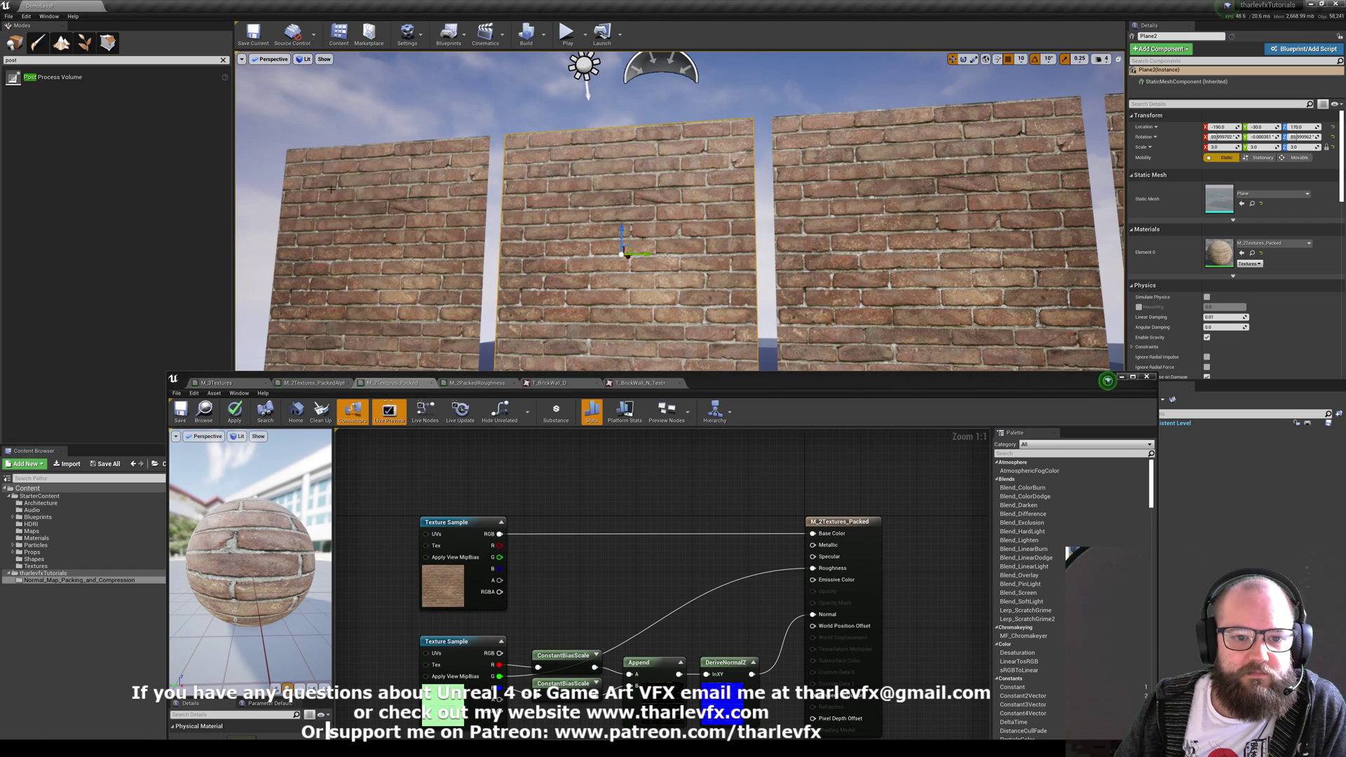
Switch the level viewport to the World Normal buffer visualization.
{"action": "left_click", "coordinate": [304, 59]}
{"action": "mouse_move", "coordinate": [334, 172]}
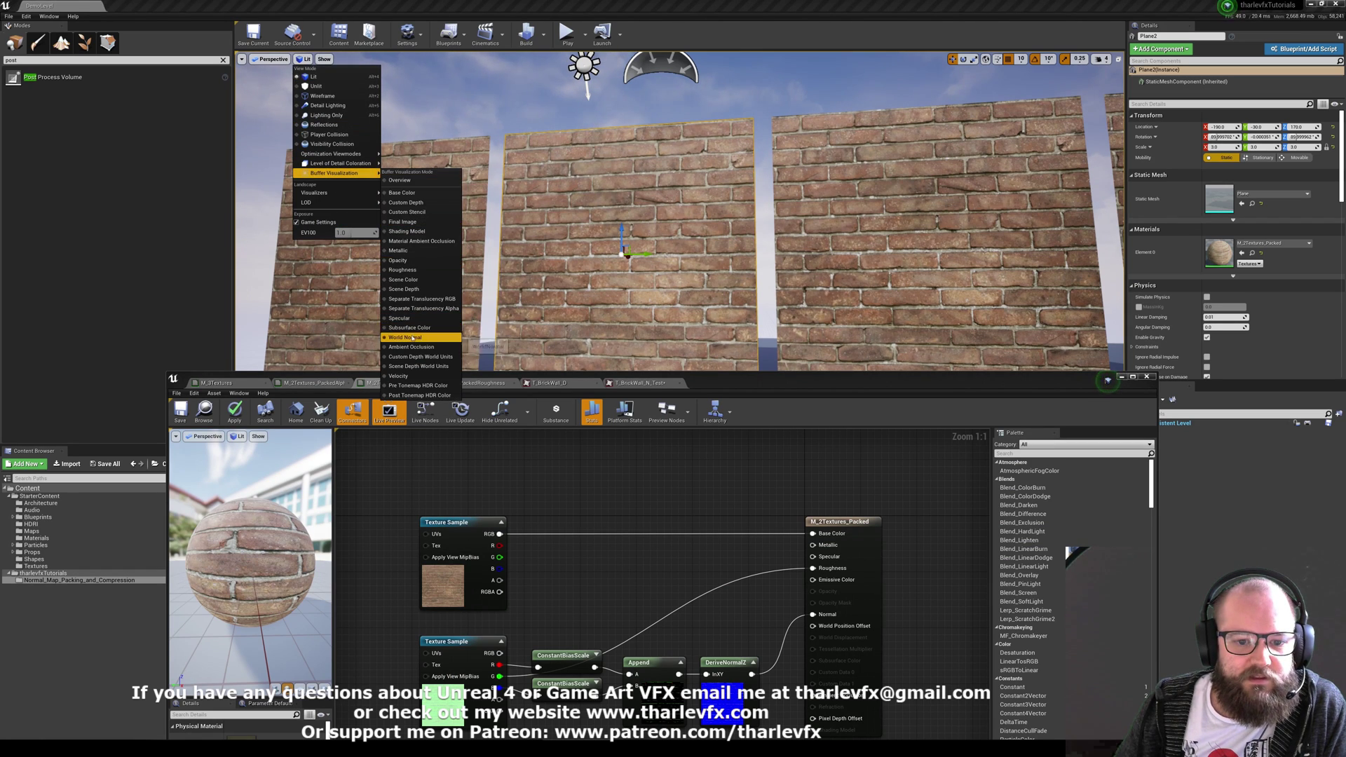
{"action": "left_click", "coordinate": [412, 337]}
Compare the world normals of the M_3Textures and M_2Textures_Packed wall planes up close, selecting each plane in turn.
{"action": "right_click_drag", "start_coordinate": [448, 308], "coordinate": [253, 305]}
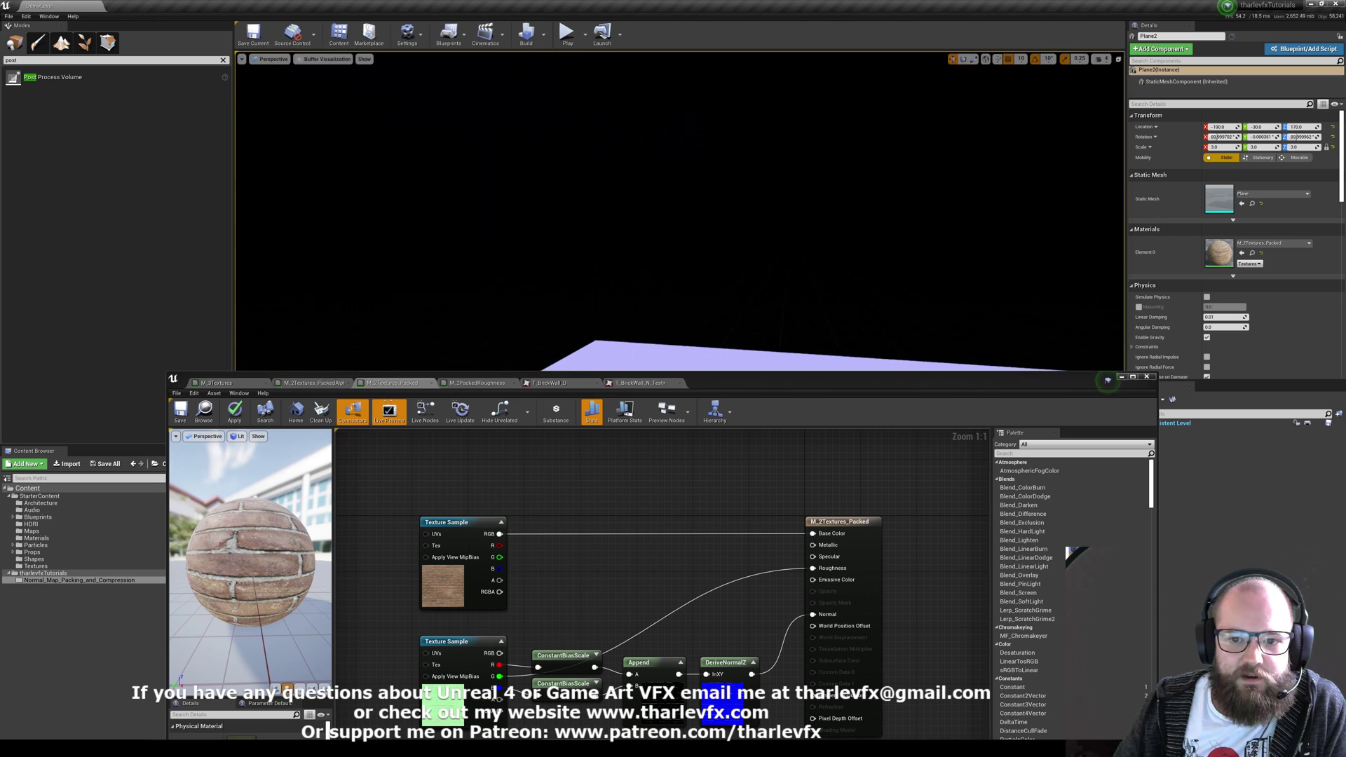
{"action": "mouse_move", "coordinate": [525, 230]}
{"action": "right_mouse_down"}
{"action": "mouse_move", "coordinate": [602, 228]}
{"action": "mouse_move", "coordinate": [525, 231]}
{"action": "mouse_move", "coordinate": [530, 206]}
{"action": "right_mouse_up"}
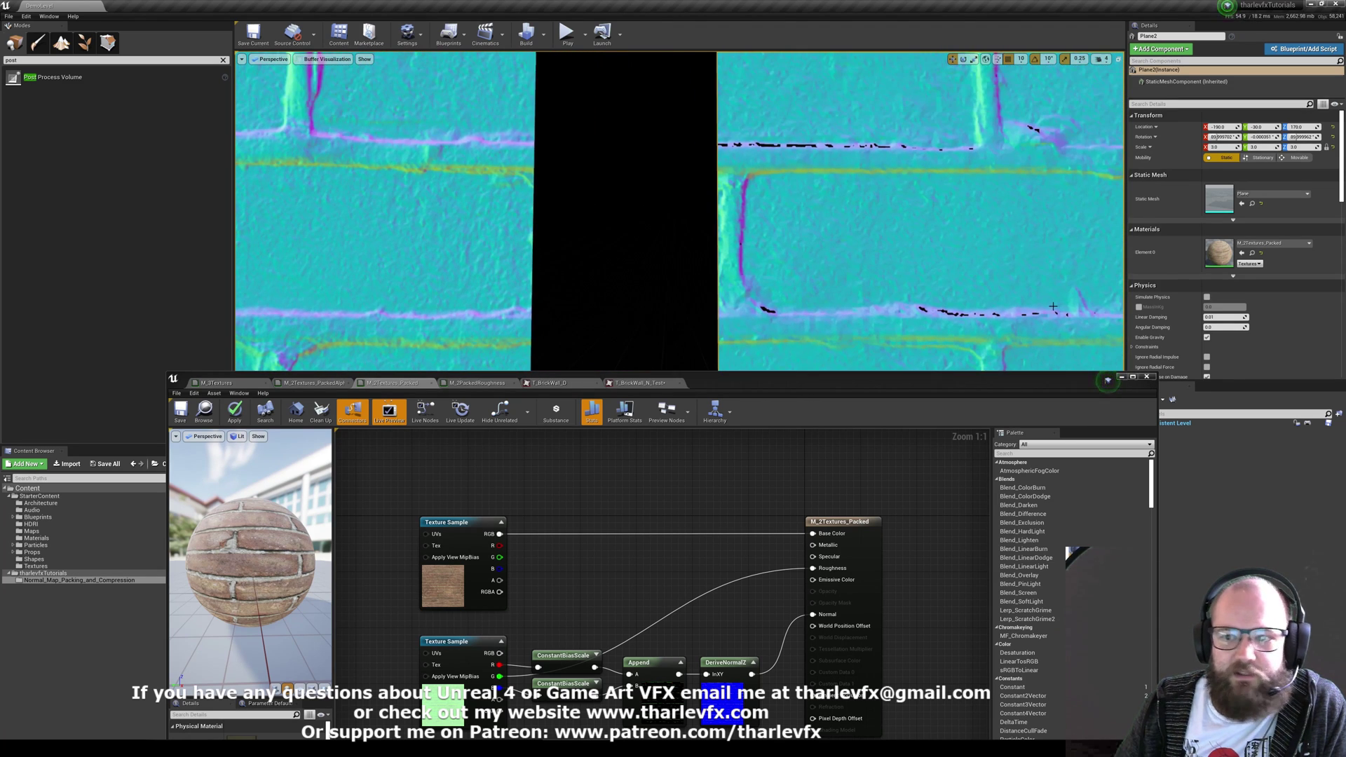
{"action": "mouse_move", "coordinate": [827, 183]}
{"action": "right_mouse_down"}
{"action": "mouse_move", "coordinate": [803, 183]}
{"action": "mouse_move", "coordinate": [811, 191]}
{"action": "right_mouse_up"}
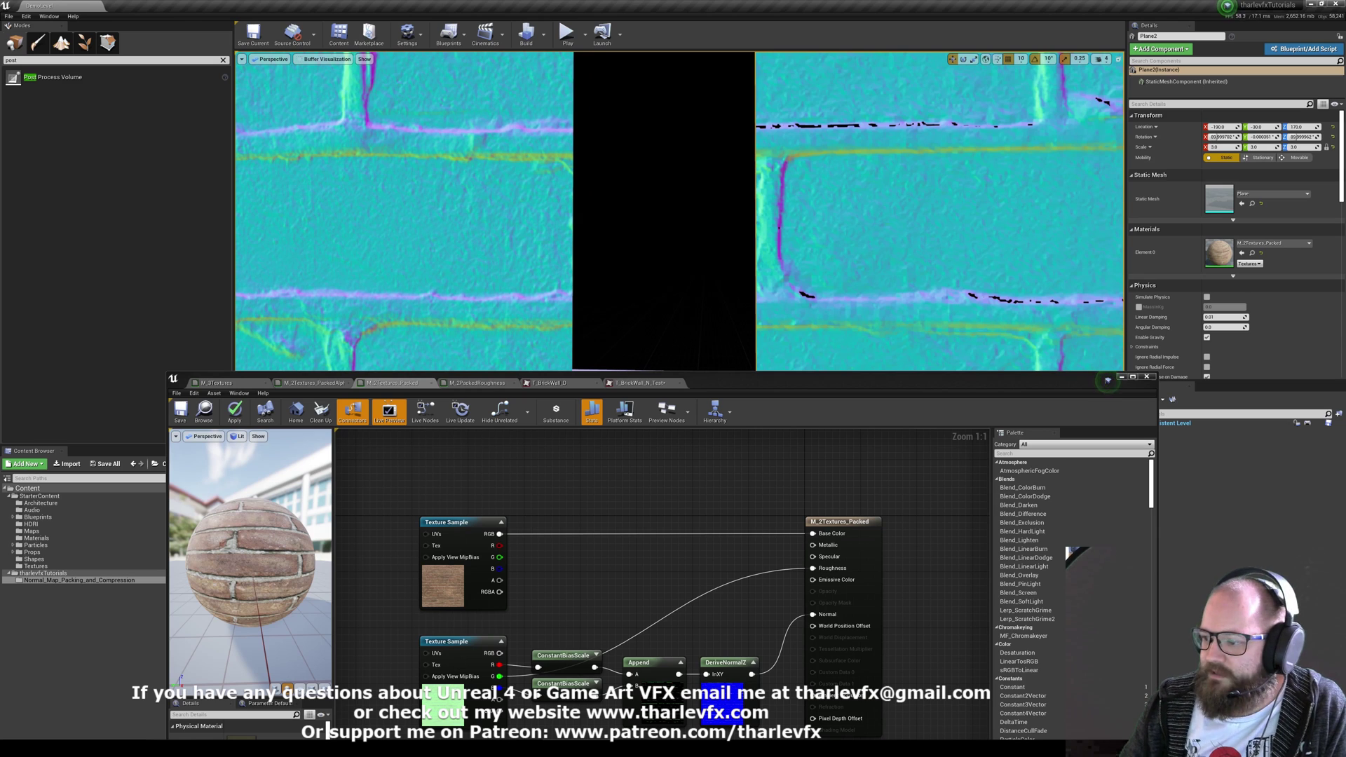
{"action": "left_click", "coordinate": [531, 199]}
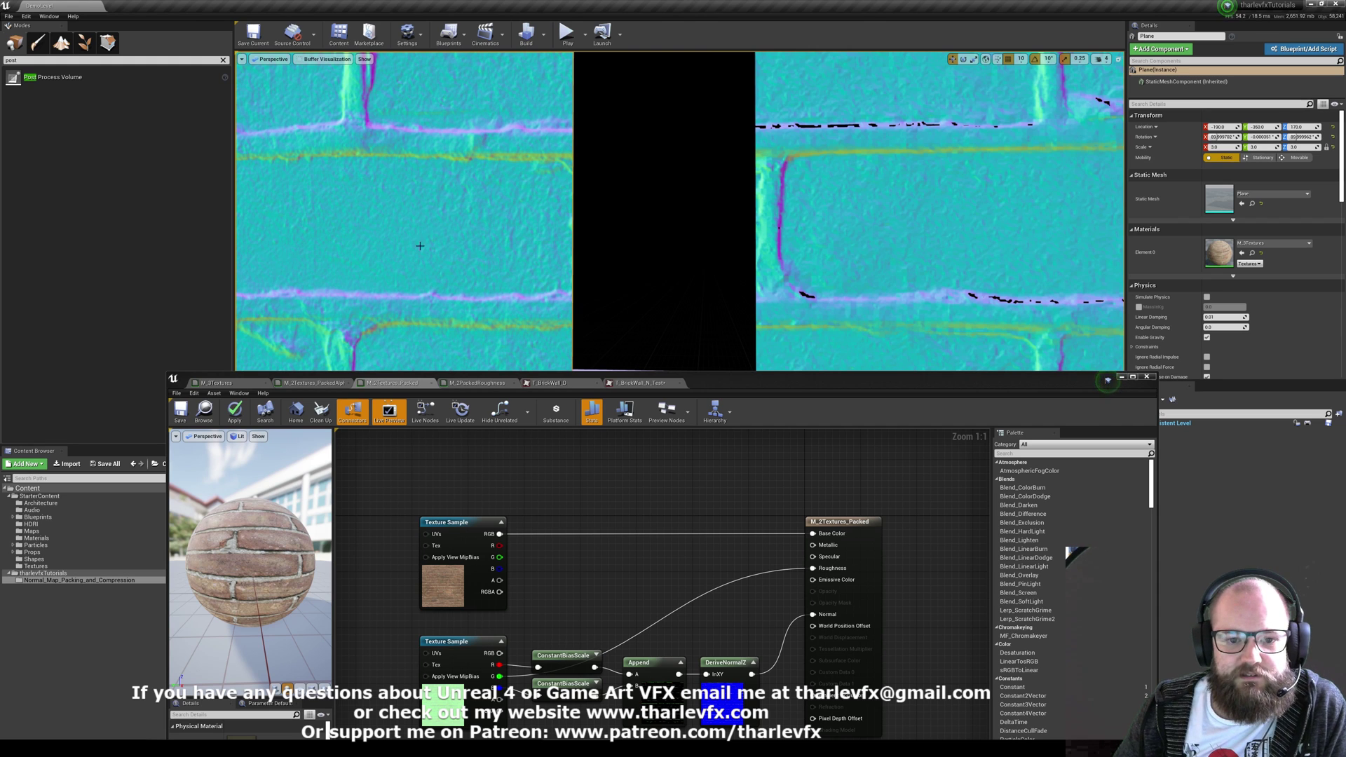
{"action": "left_click", "coordinate": [955, 162]}
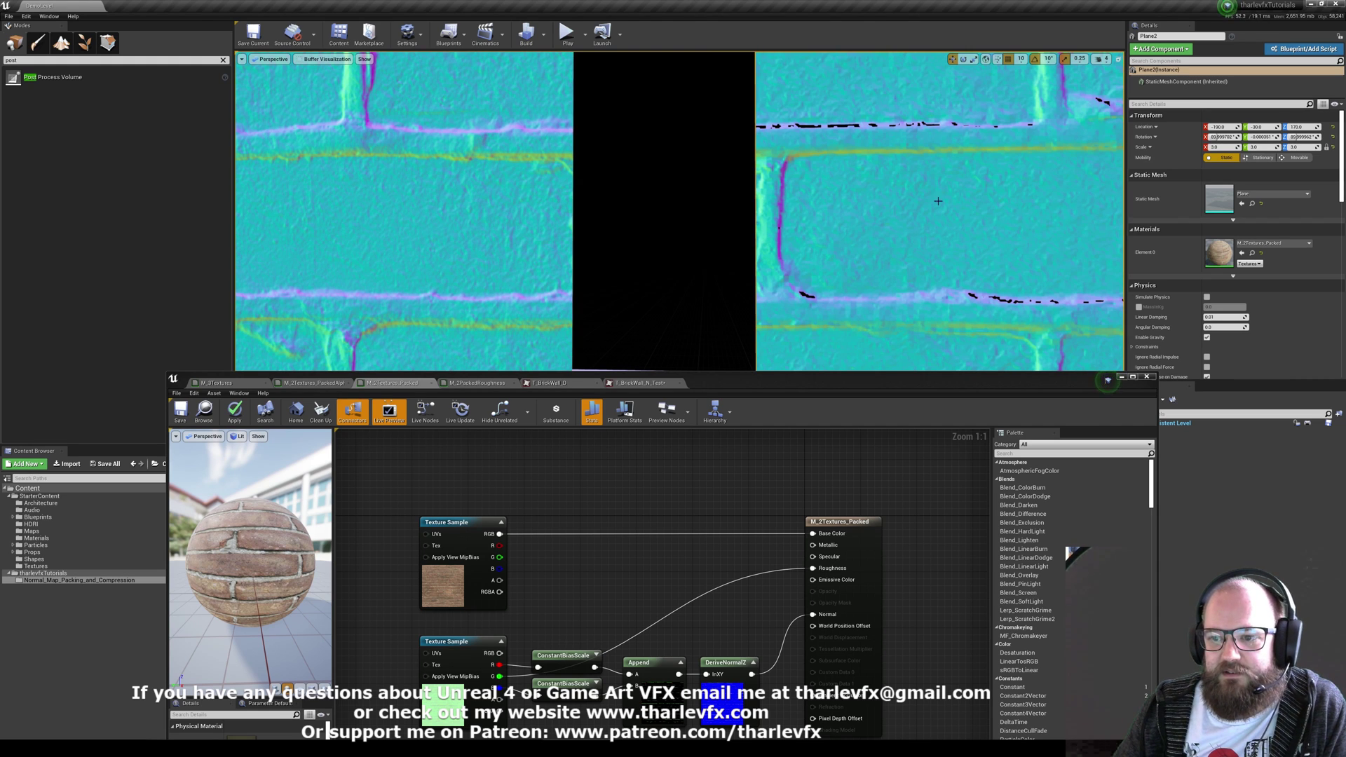